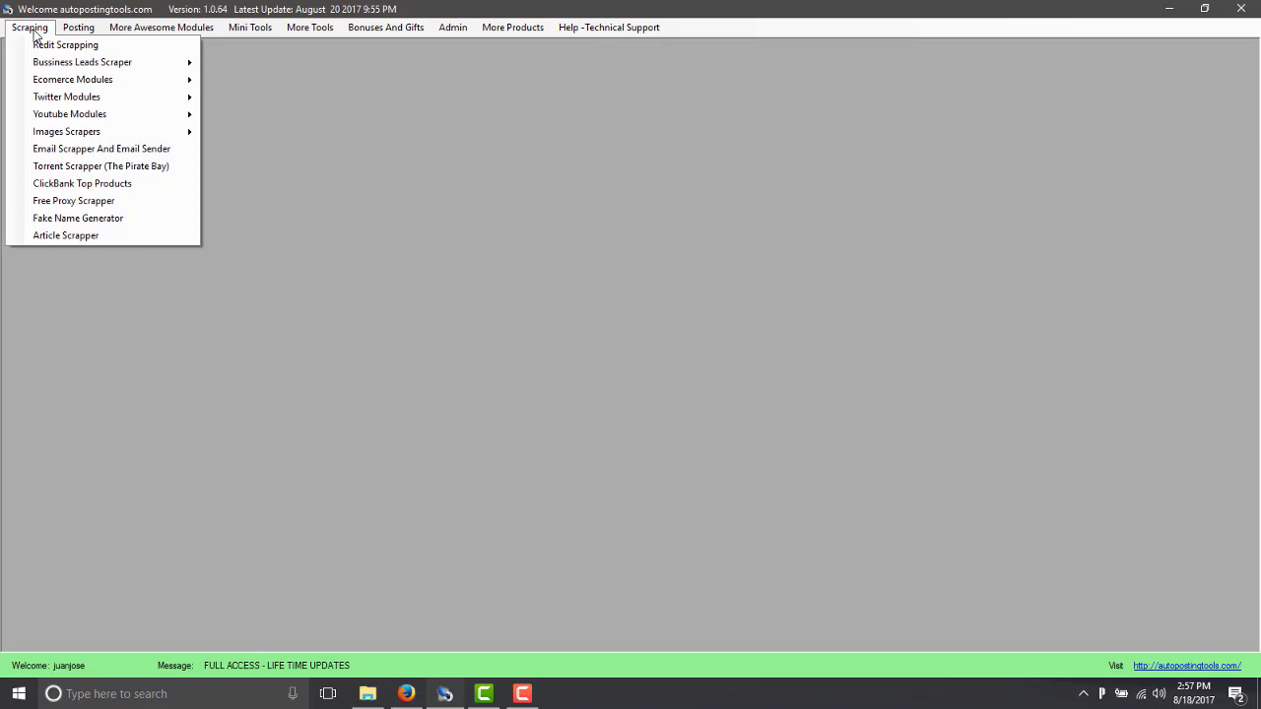
# Open the Manta Lead Finder and search page 1 for the service Computers in the location New York
pyautogui.moveTo(61, 67)
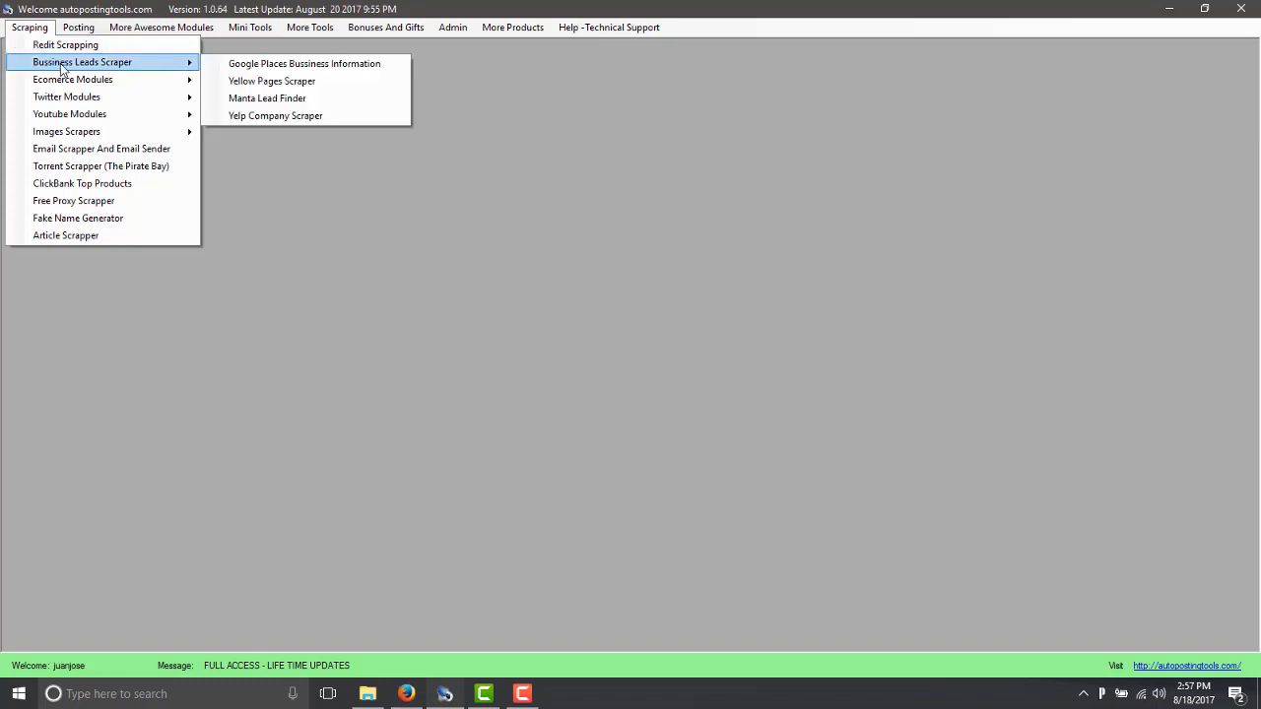
pyautogui.click(332, 102)
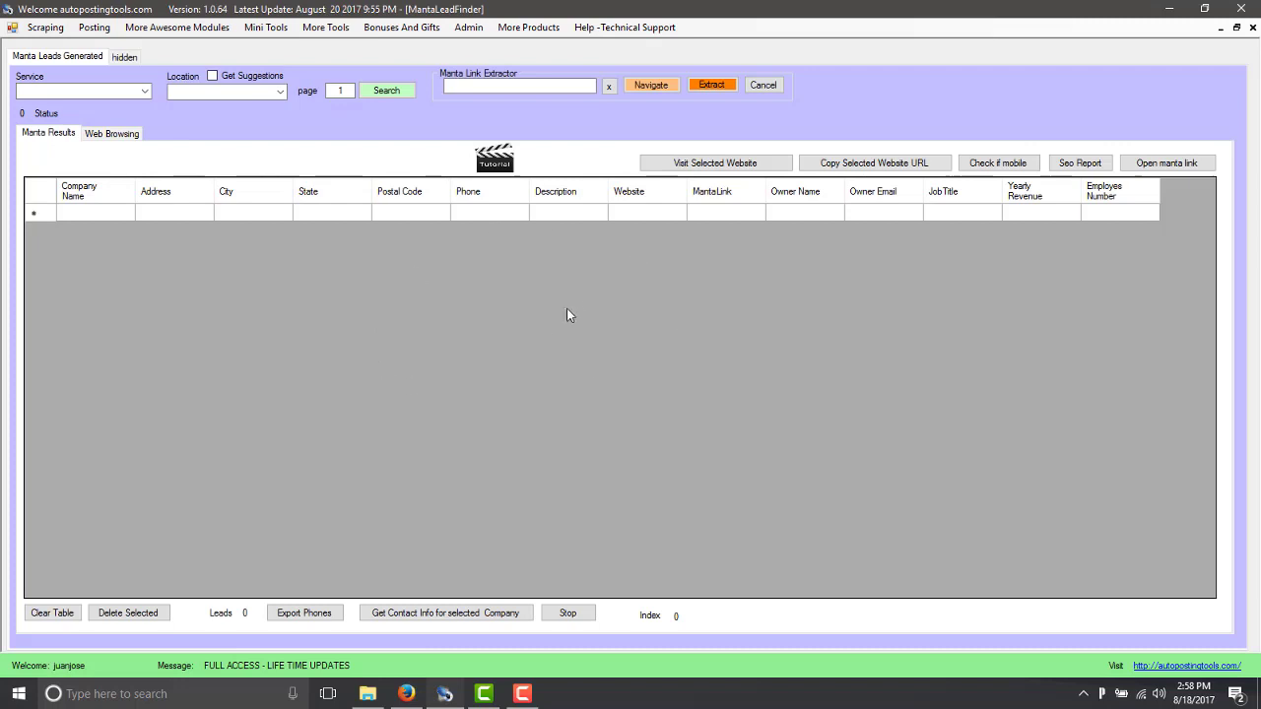
pyautogui.click(99, 92)
pyautogui.write('Comput')
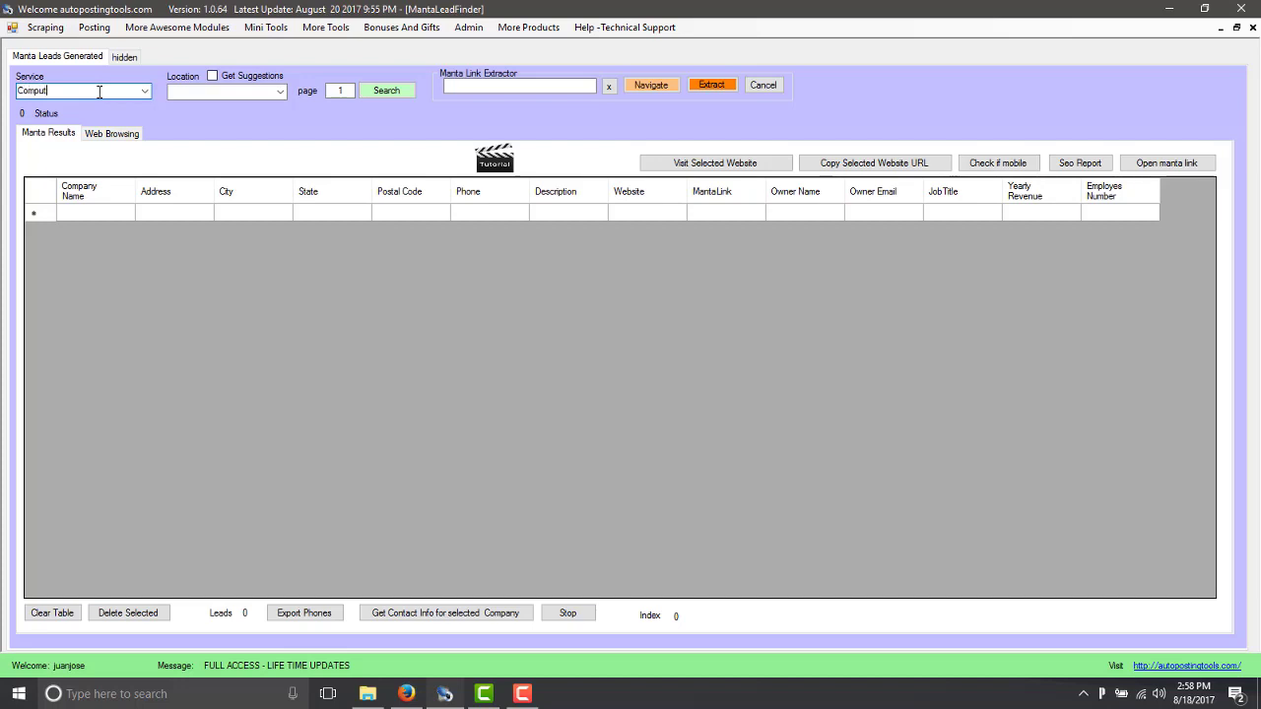
pyautogui.write('ers')
pyautogui.click(206, 91)
pyautogui.write('New Yor')
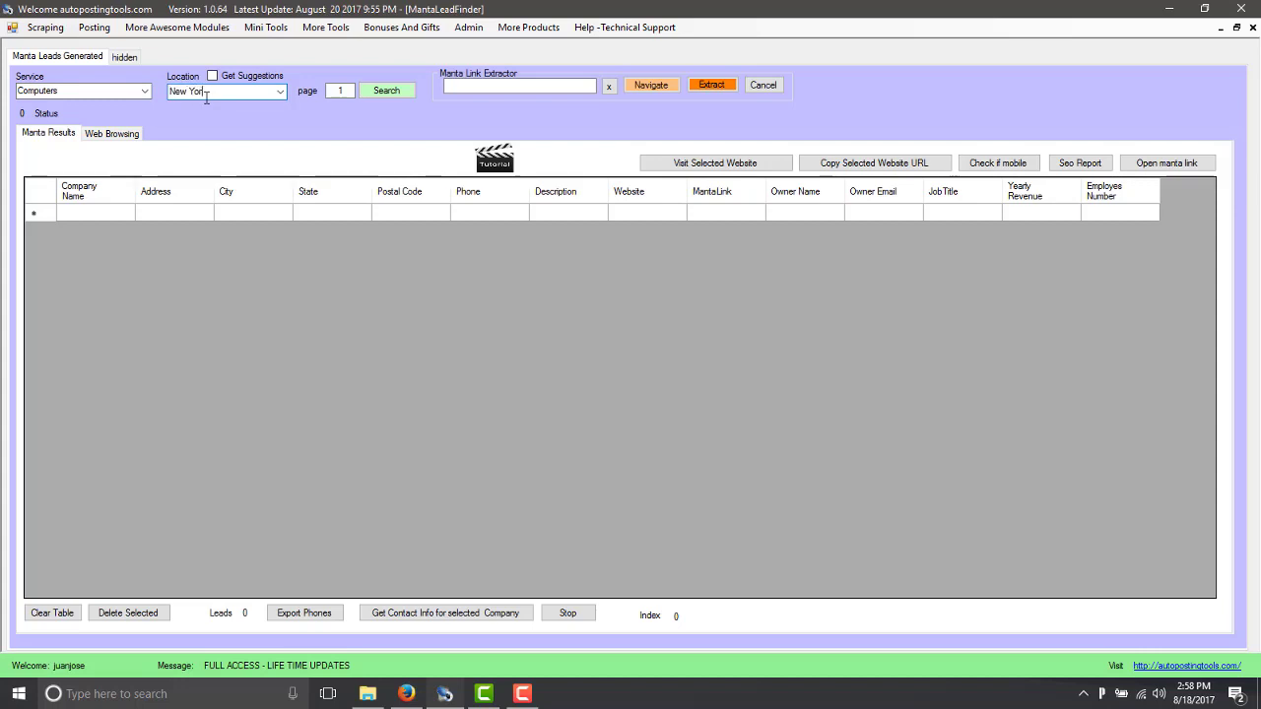
pyautogui.write('k')
pyautogui.click(345, 91)
pyautogui.doubleClick(345, 91)
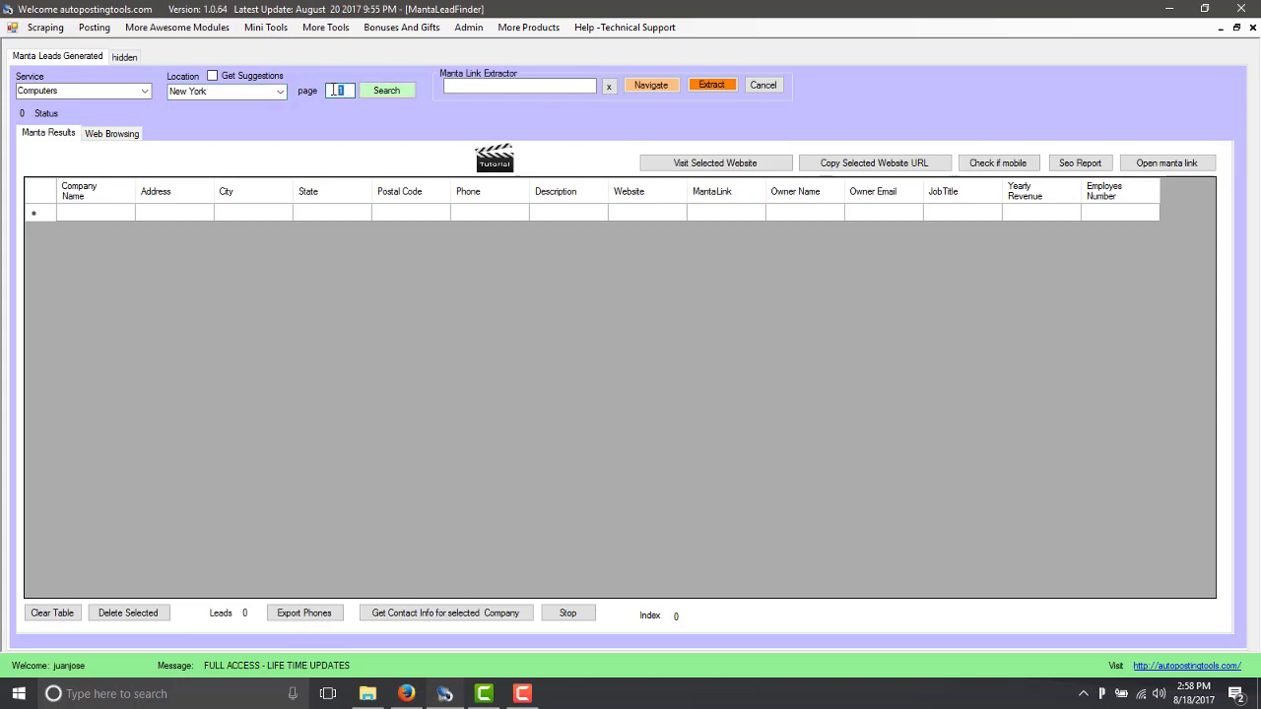
pyautogui.click(374, 94)
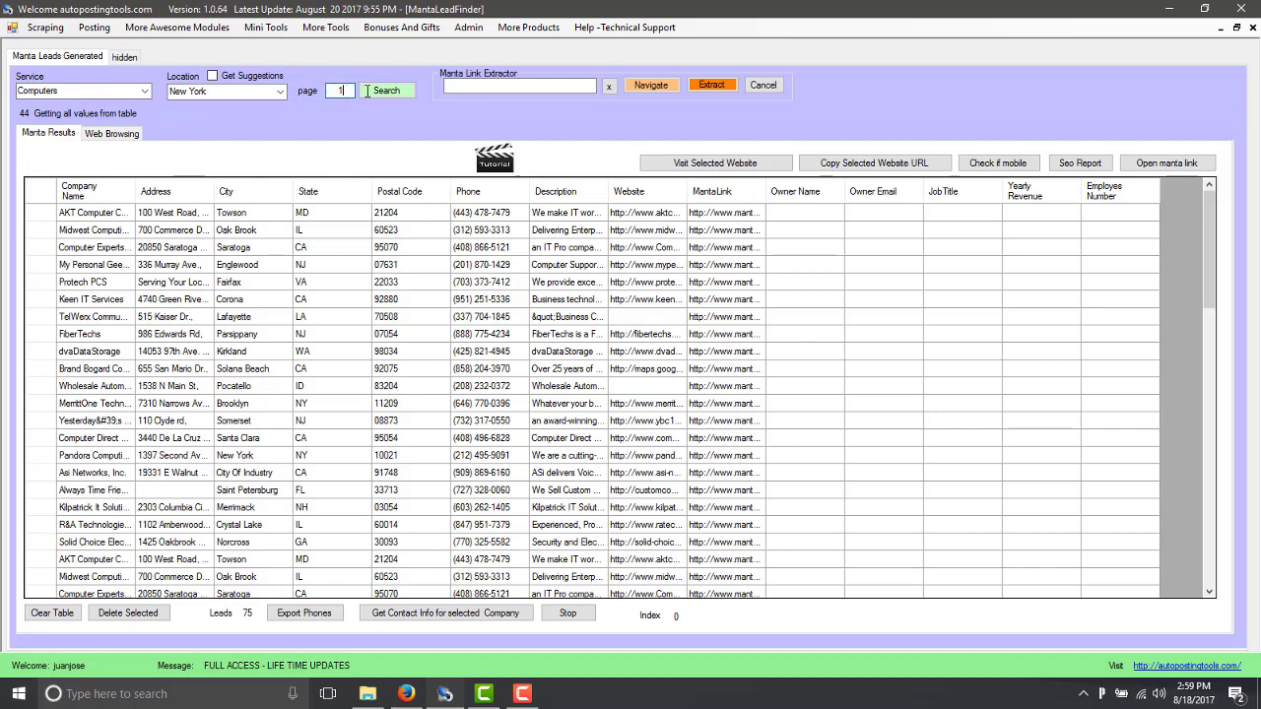
# Delete all leads below the first three rows of the Manta results table
pyautogui.doubleClick(334, 91)
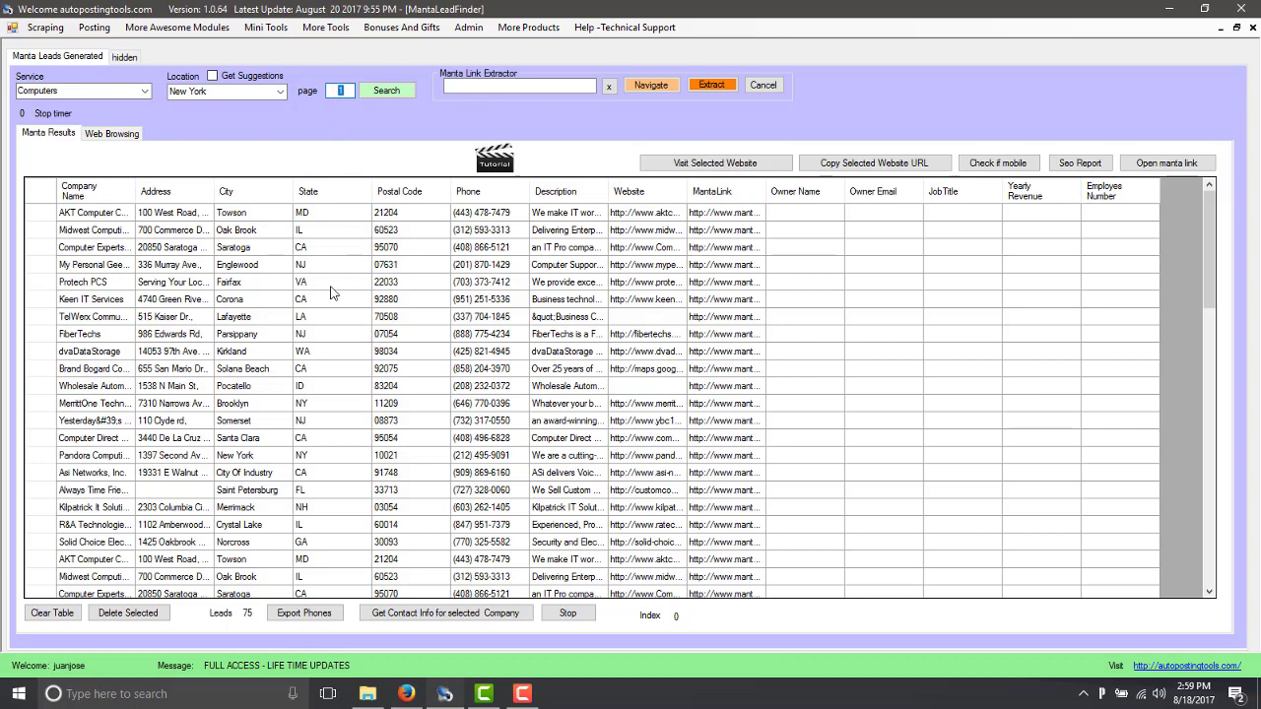
pyautogui.moveTo(331, 288); pyautogui.dragTo(340, 603)
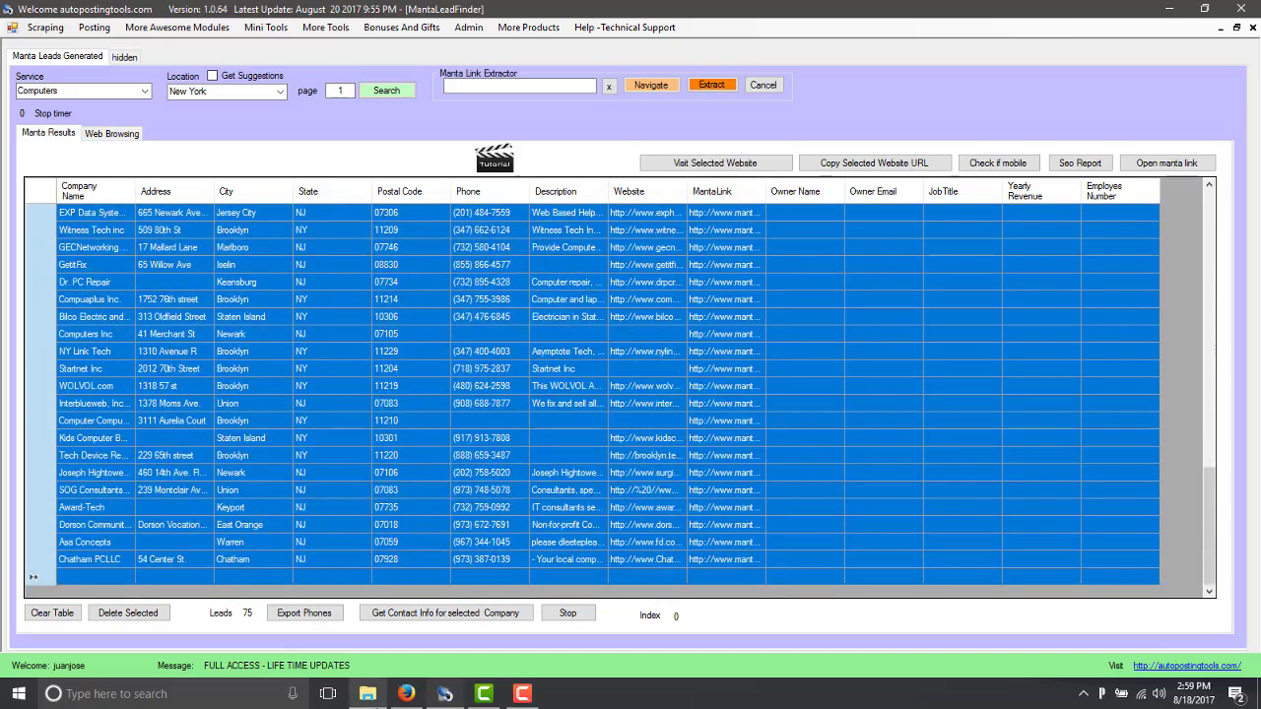
pyautogui.press('Delete')
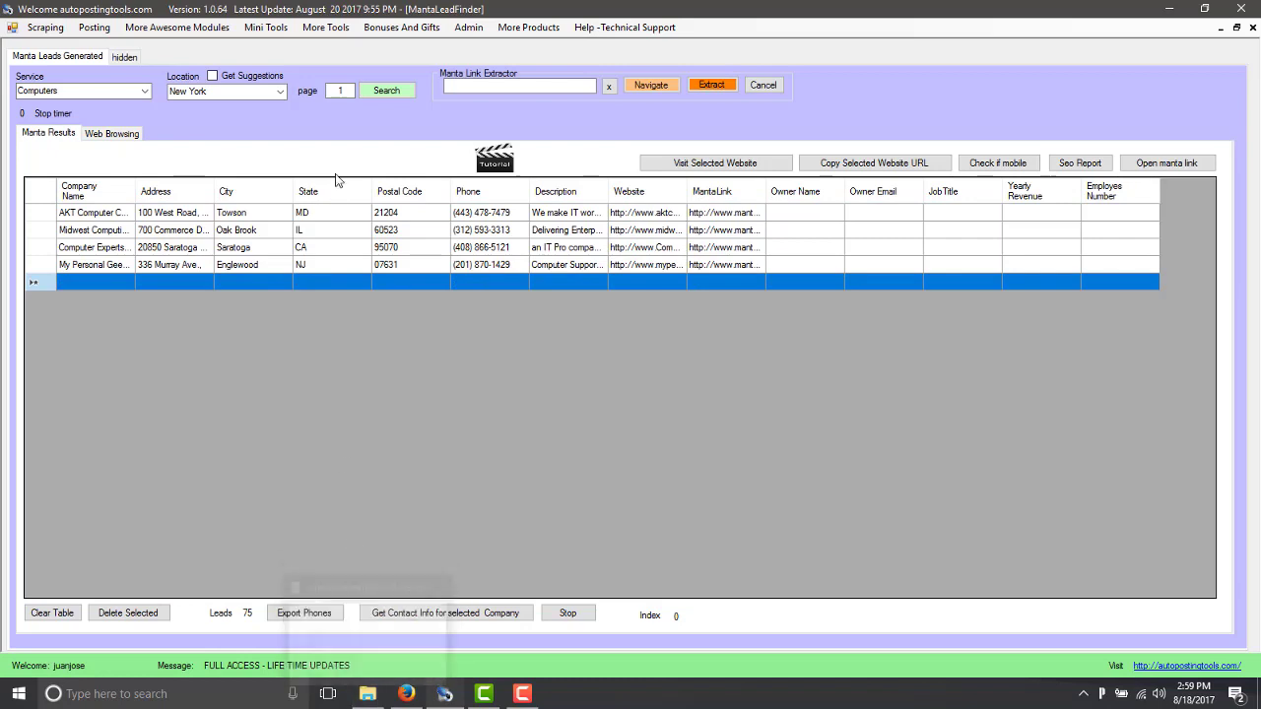
pyautogui.click(335, 264)
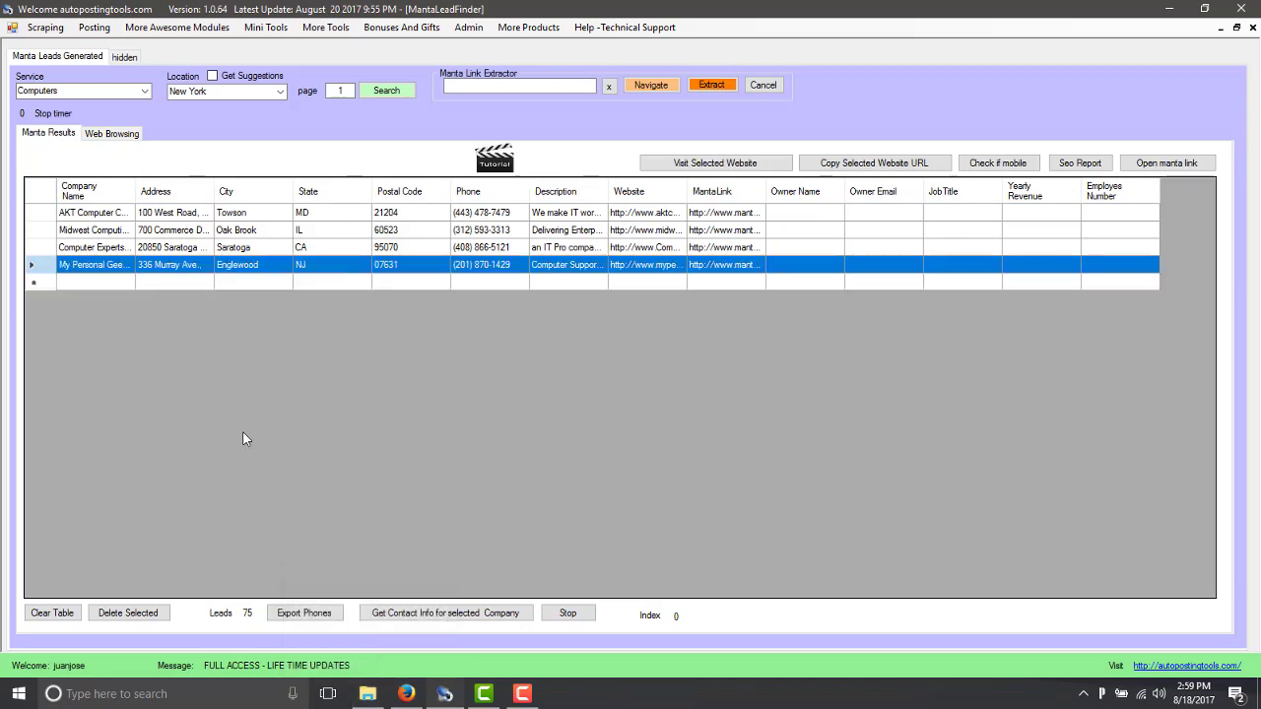
pyautogui.click(142, 613)
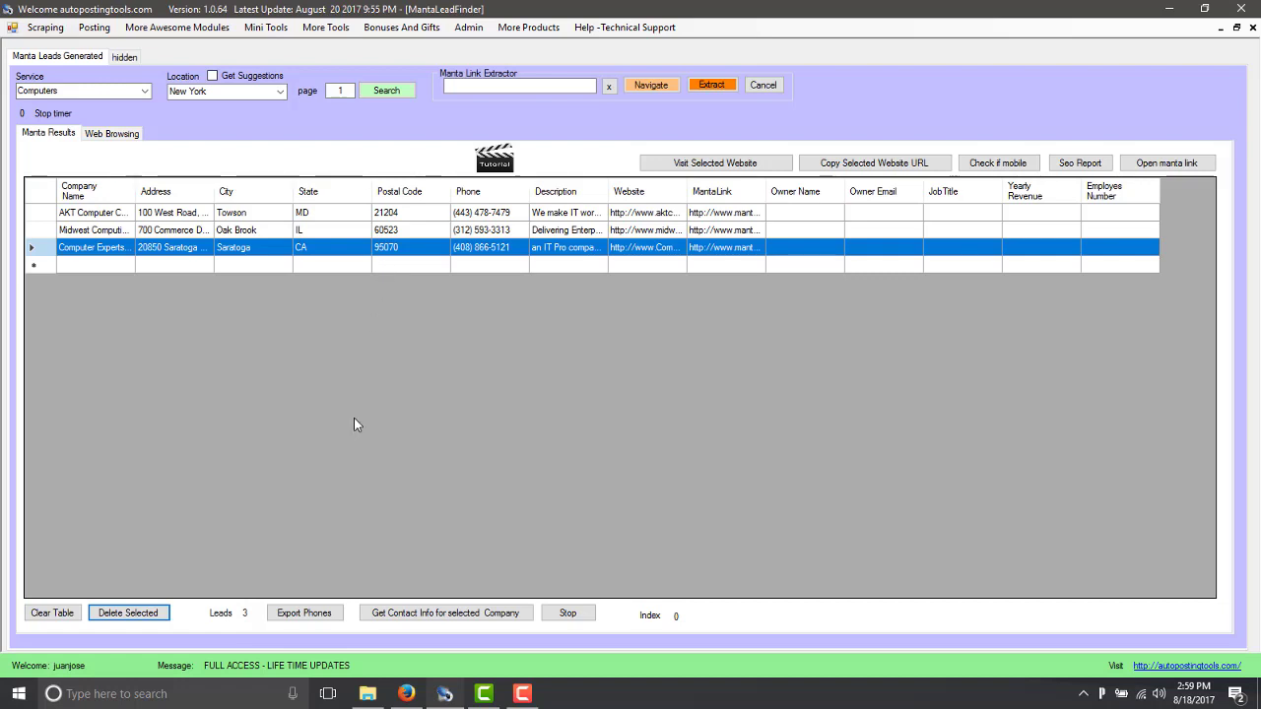
# View the exported phone list for the remaining leads and look over the additional tools, including the Twilio SMS Mass Sender
pyautogui.click(312, 617)
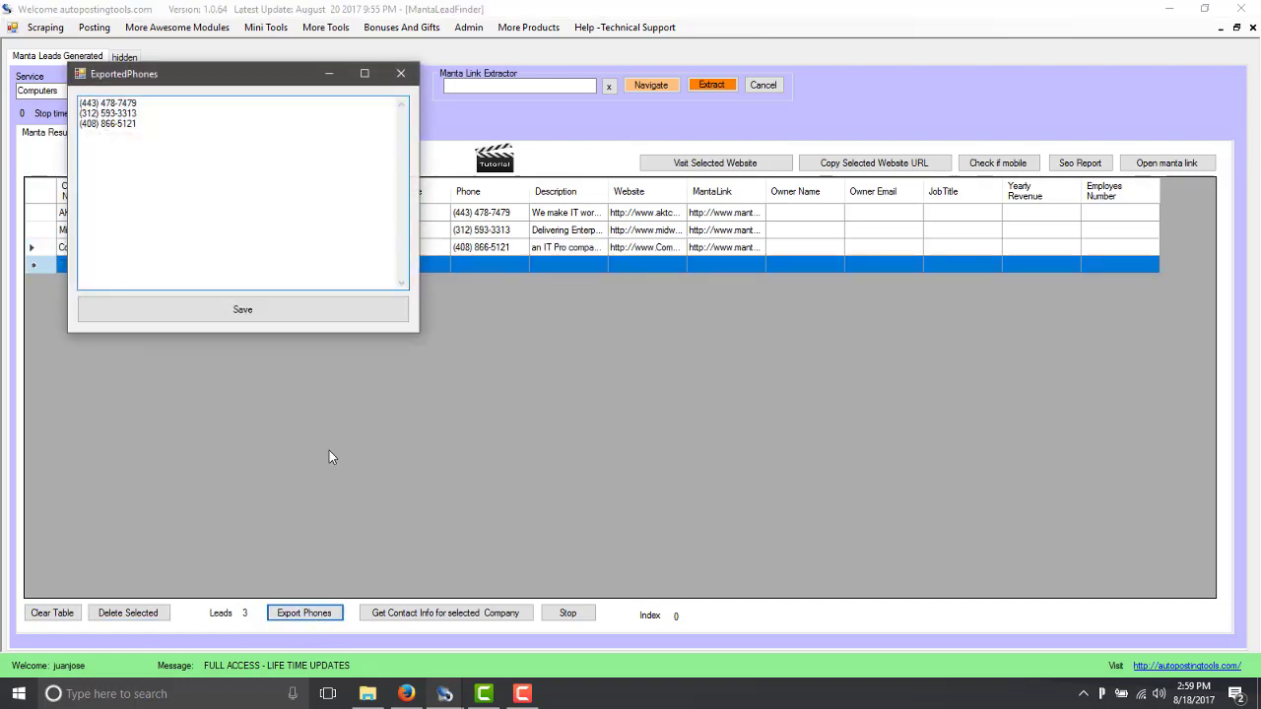
pyautogui.click(402, 72)
pyautogui.click(322, 29)
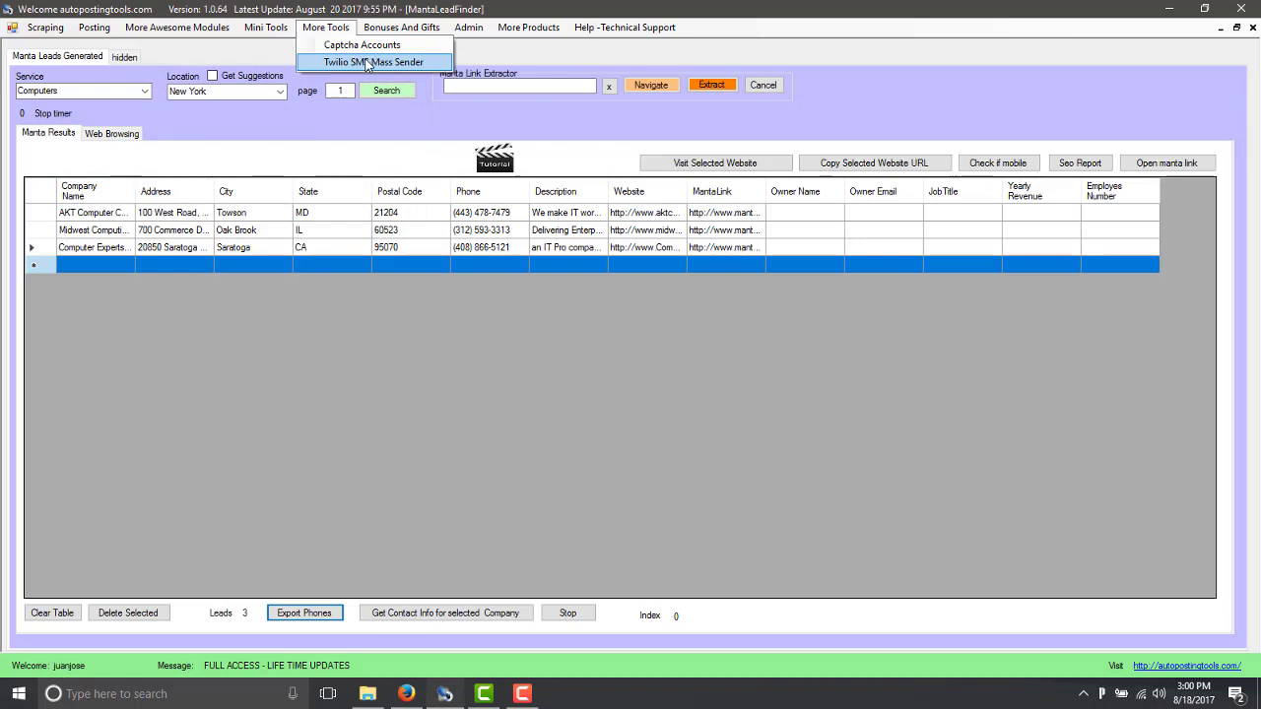
pyautogui.click(513, 466)
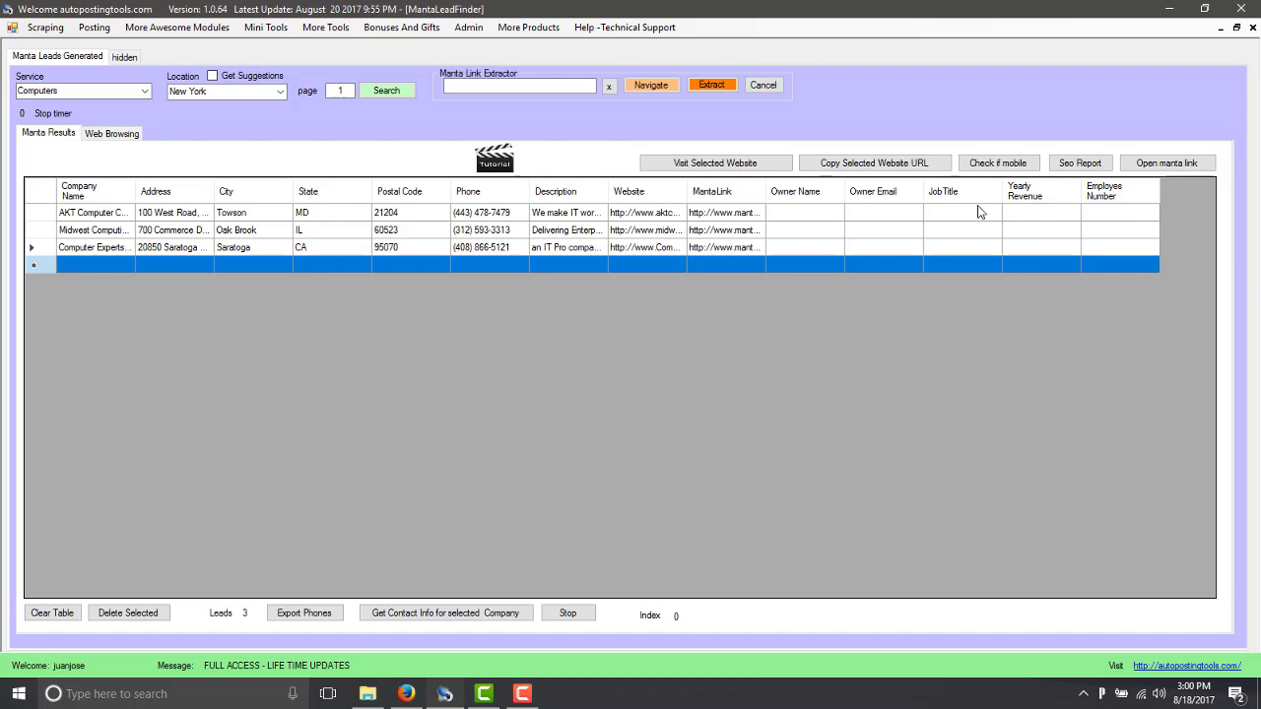
# Get the contact info for the companies remaining in the table and stop the extraction
pyautogui.click(975, 257)
pyautogui.click(456, 612)
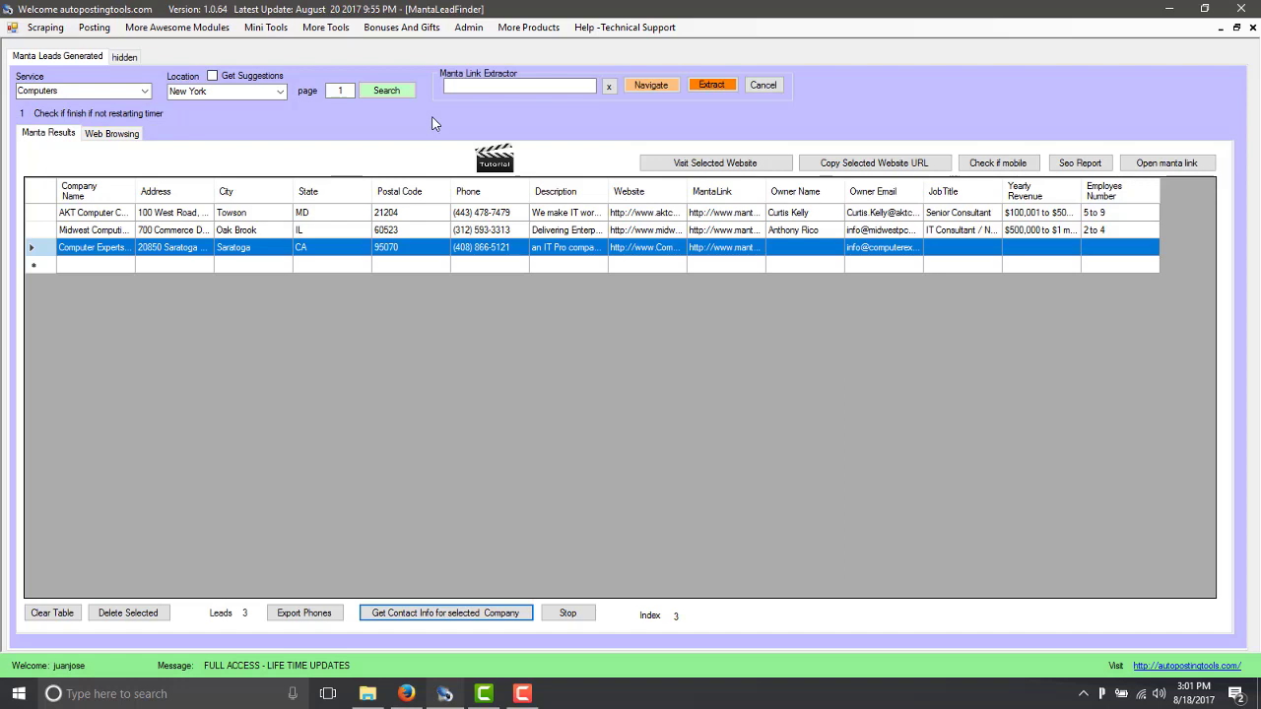
pyautogui.click(565, 615)
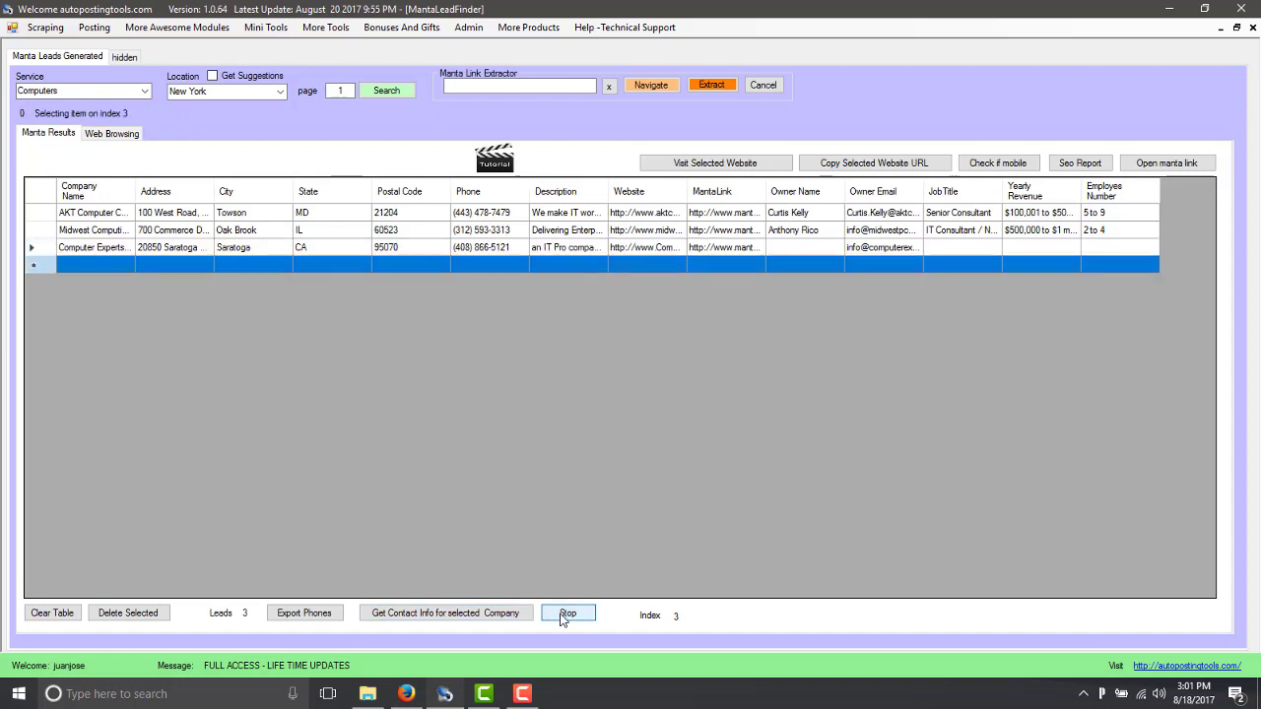
# Visit the AKT Computer lead's website in Firefox and examine its home page and AKT page
pyautogui.click(853, 216)
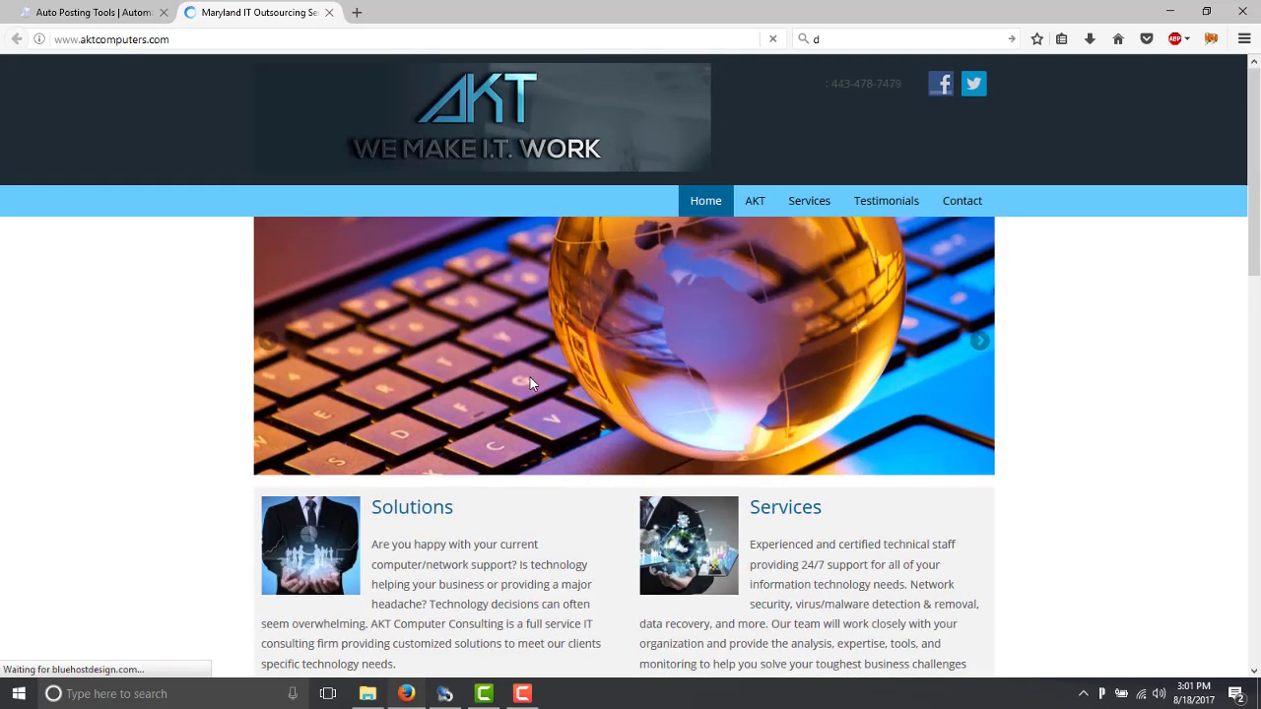
pyautogui.scroll(-5, 530, 384)
pyautogui.scroll(-6, 530, 377)
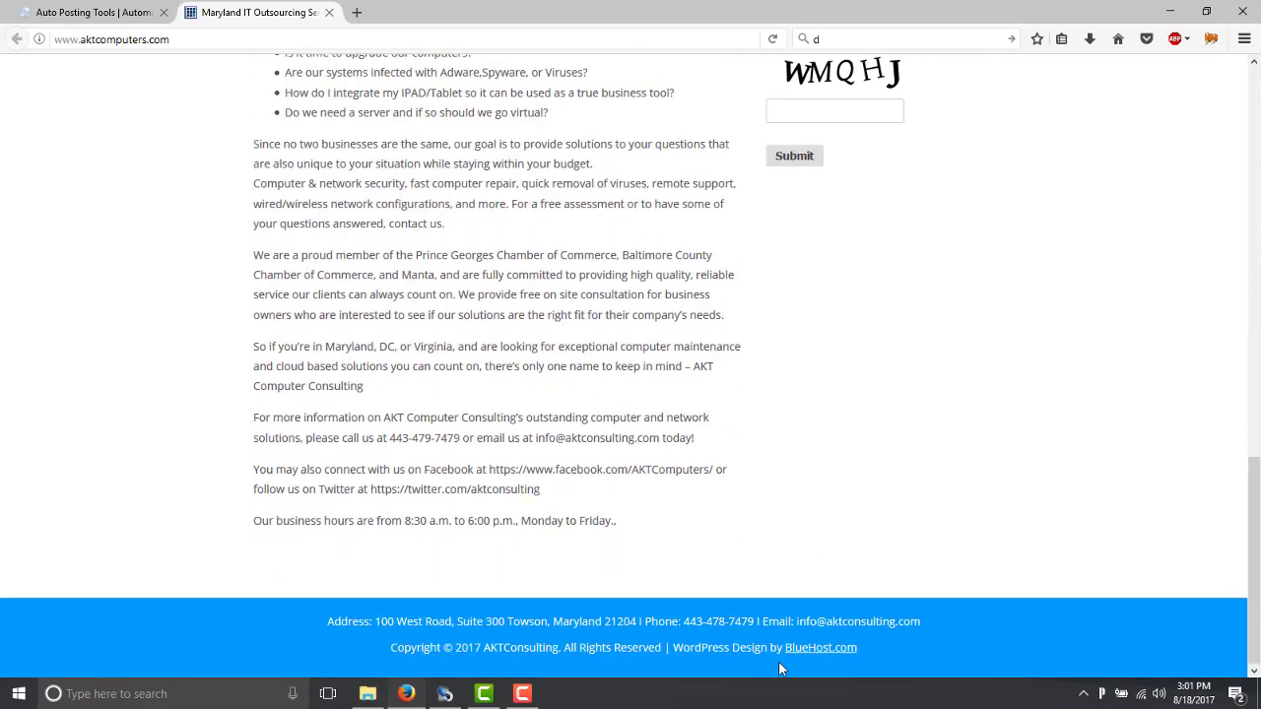
pyautogui.scroll(9, 587, 434)
pyautogui.scroll(-3, 587, 426)
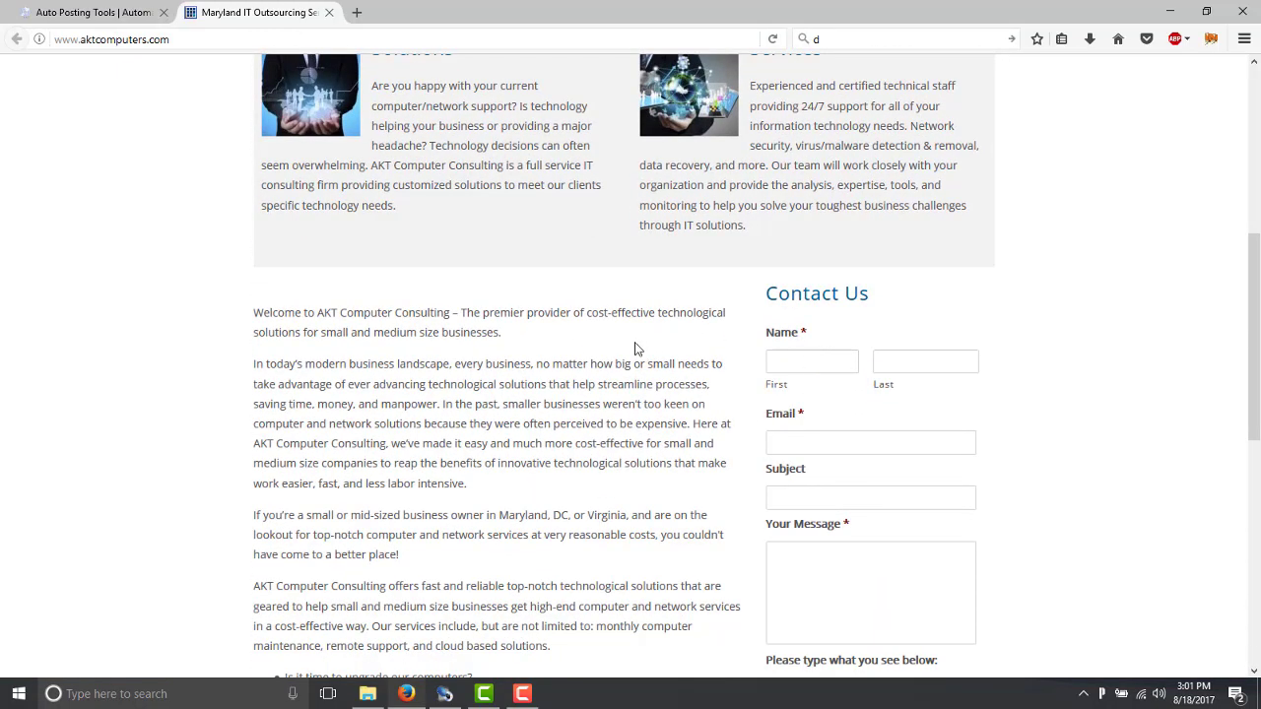
pyautogui.scroll(5, 635, 349)
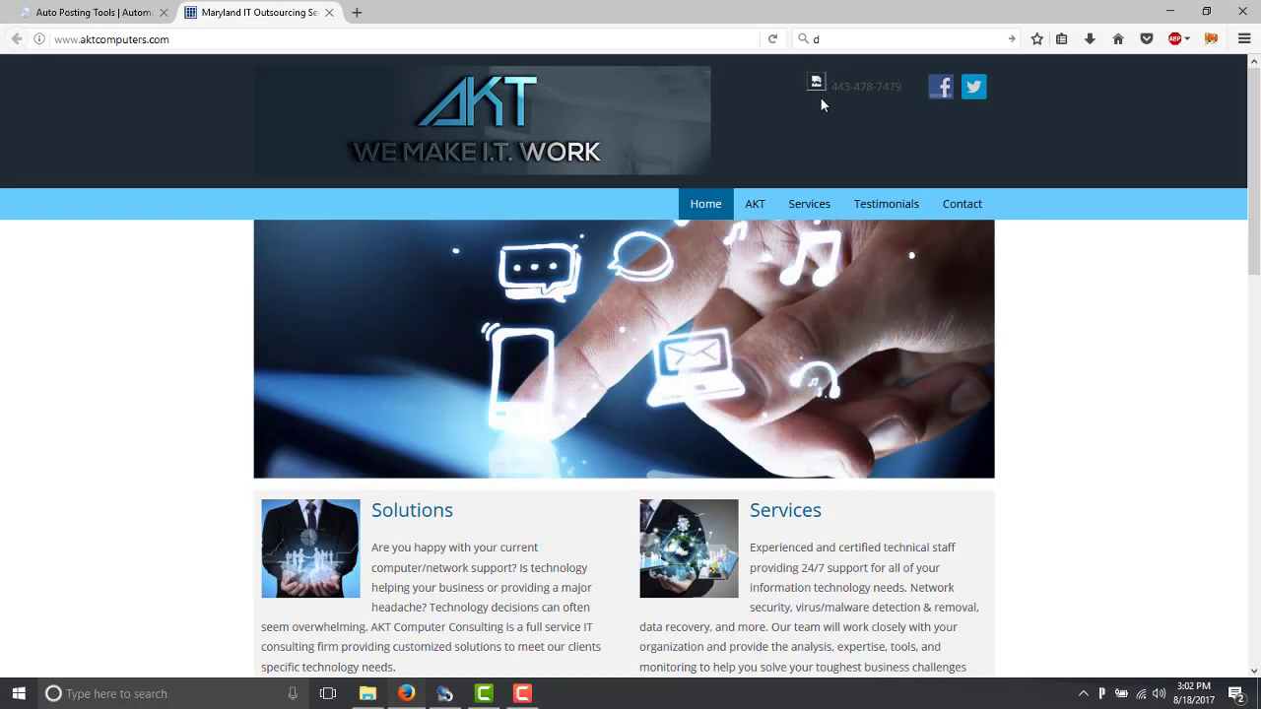
pyautogui.click(755, 205)
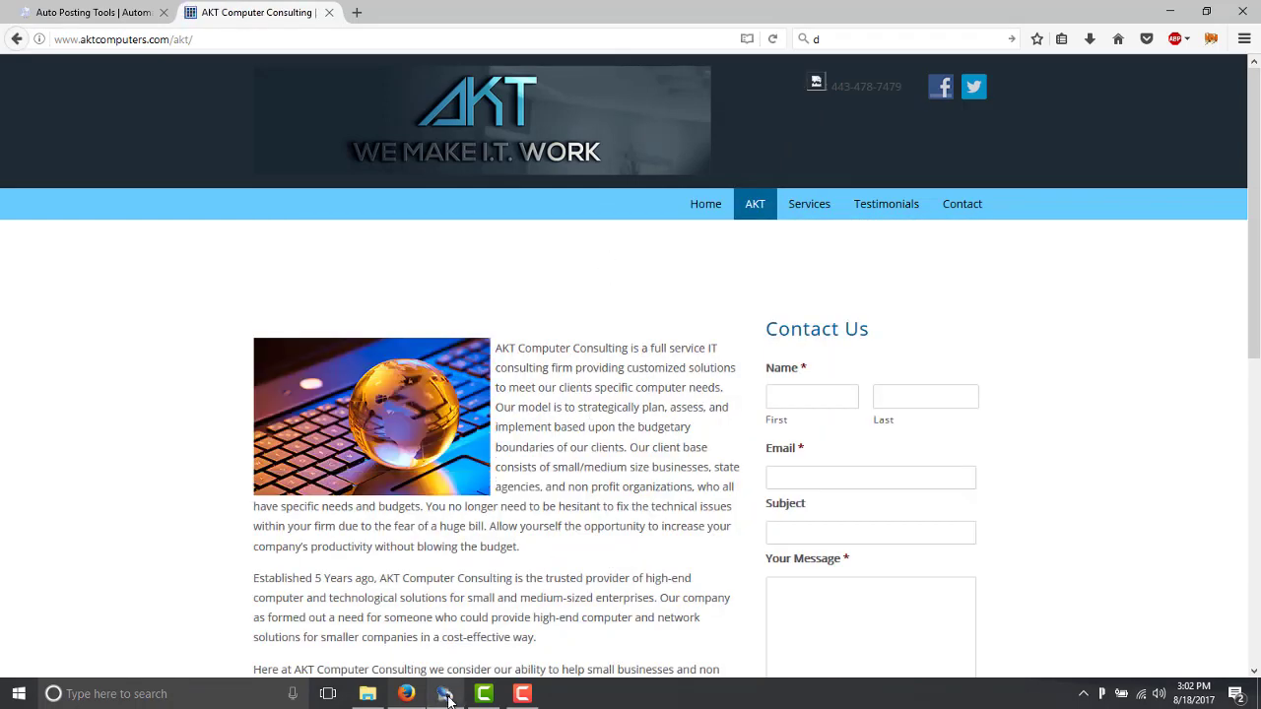
pyautogui.click(445, 694)
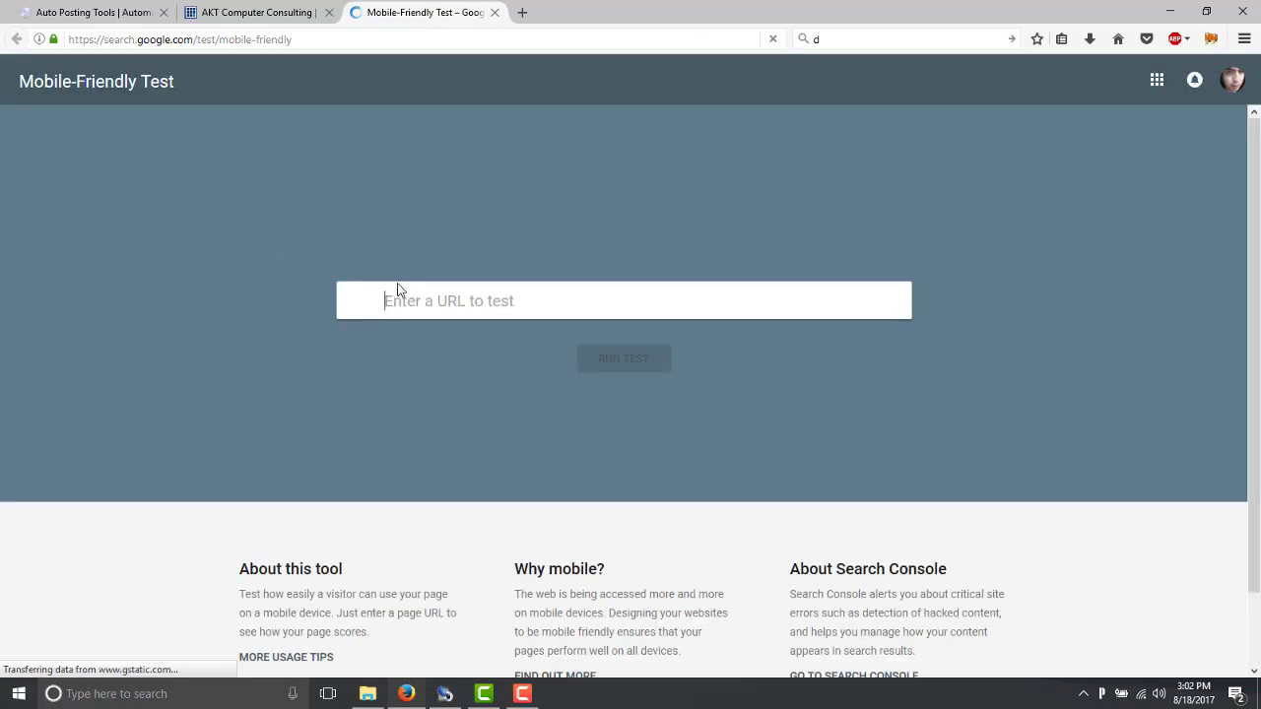
pyautogui.click(445, 693)
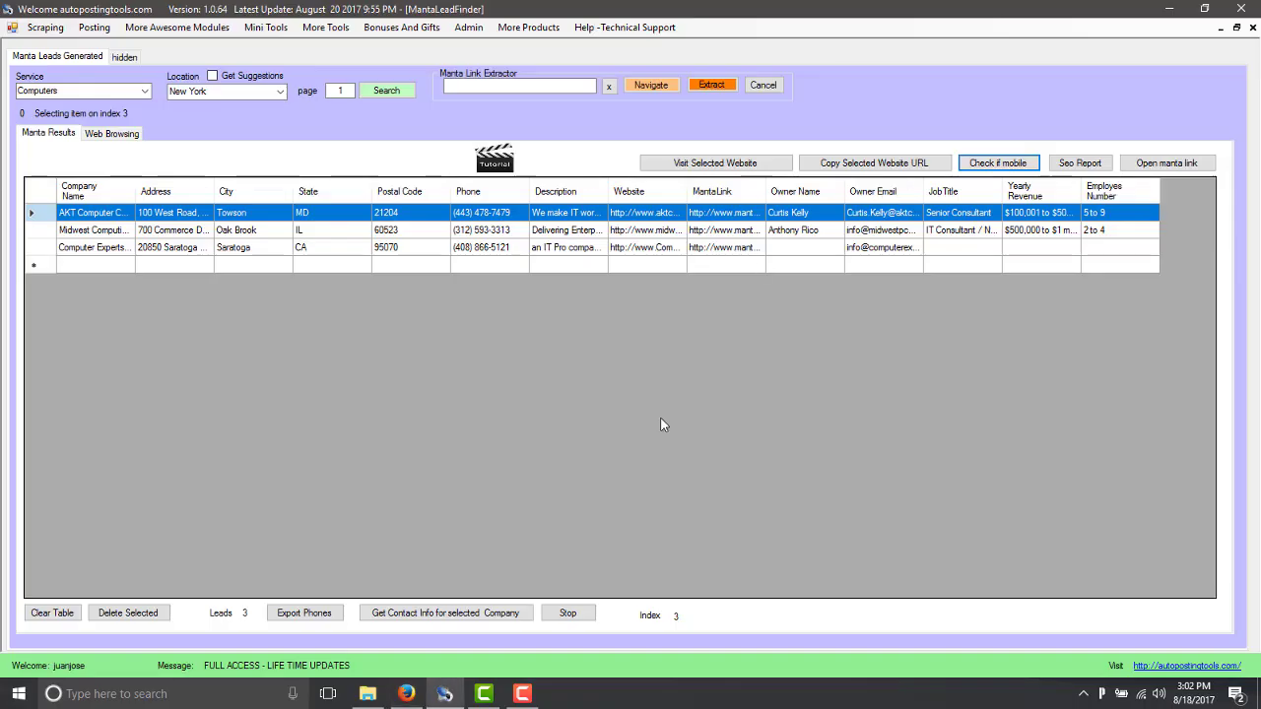
pyautogui.click(885, 164)
pyautogui.click(406, 693)
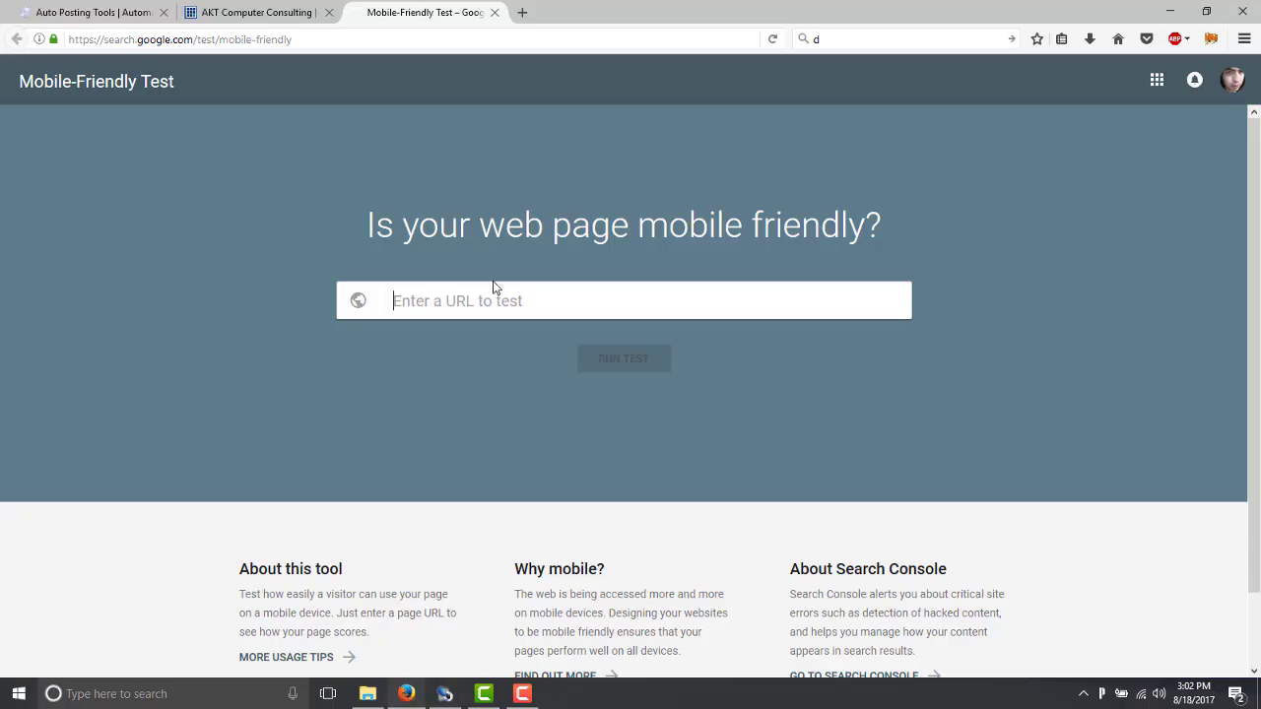
pyautogui.rightClick(481, 301)
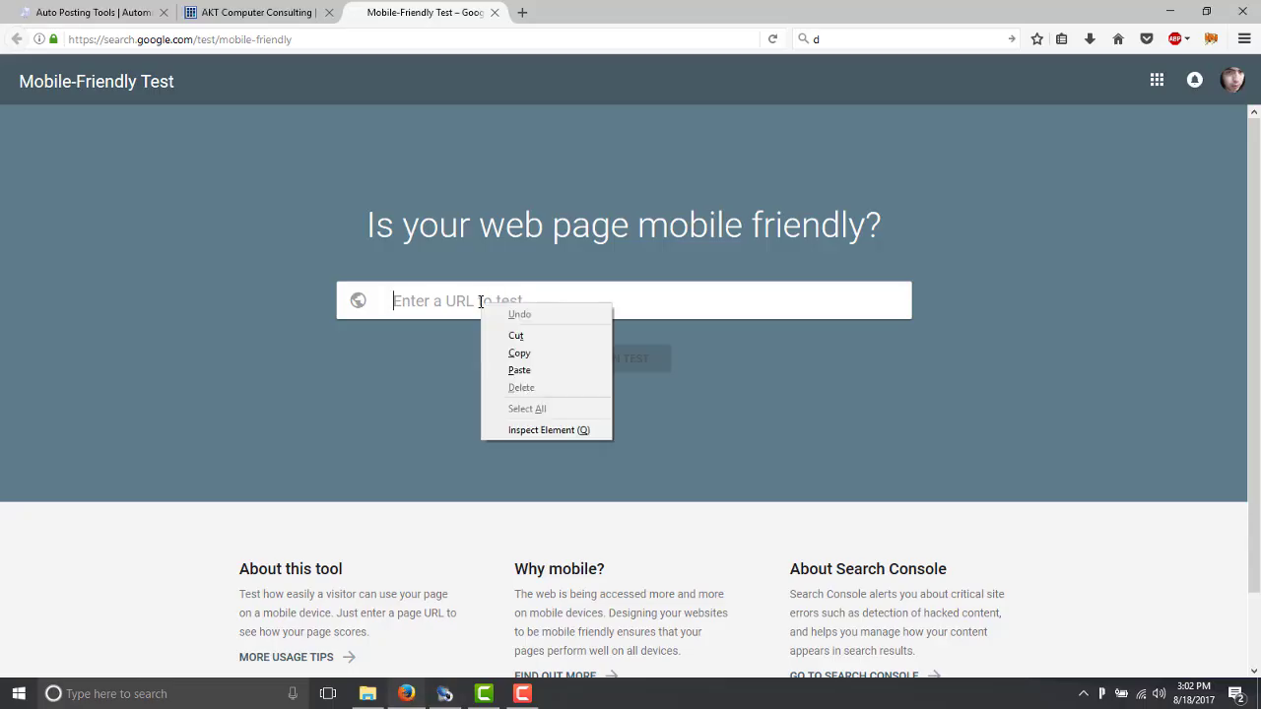
pyautogui.click(530, 374)
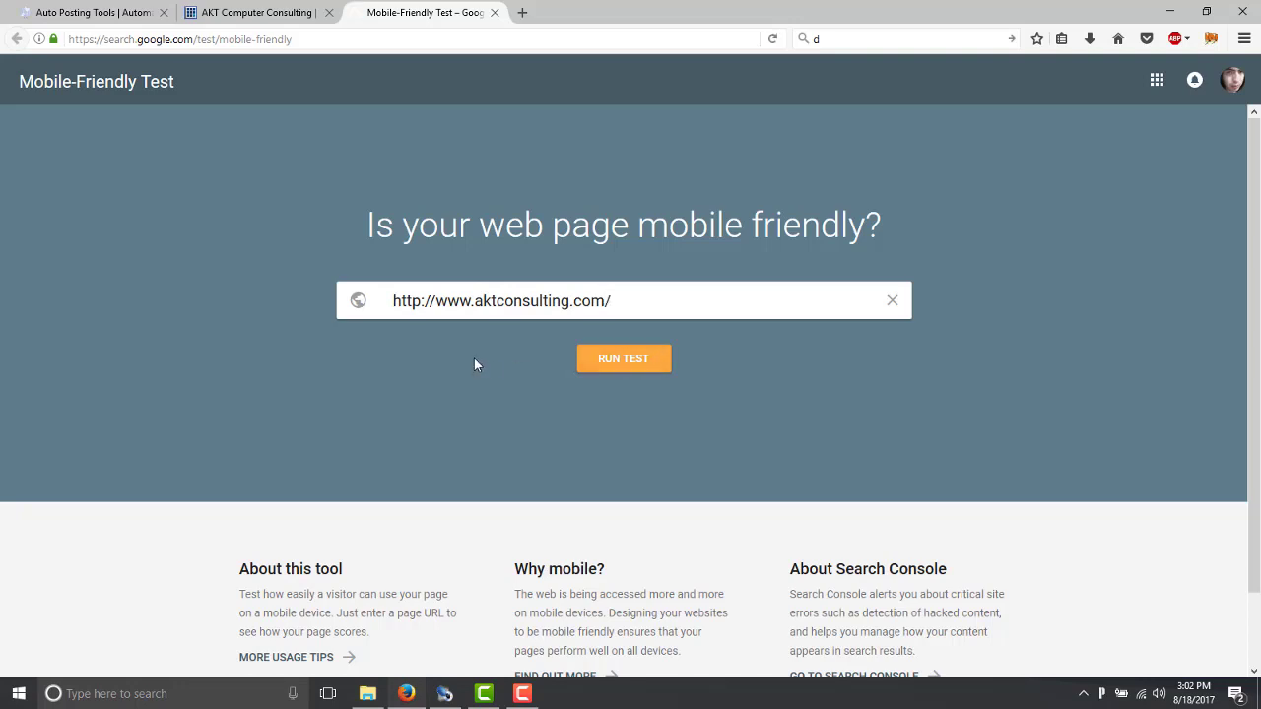
pyautogui.press('Return')
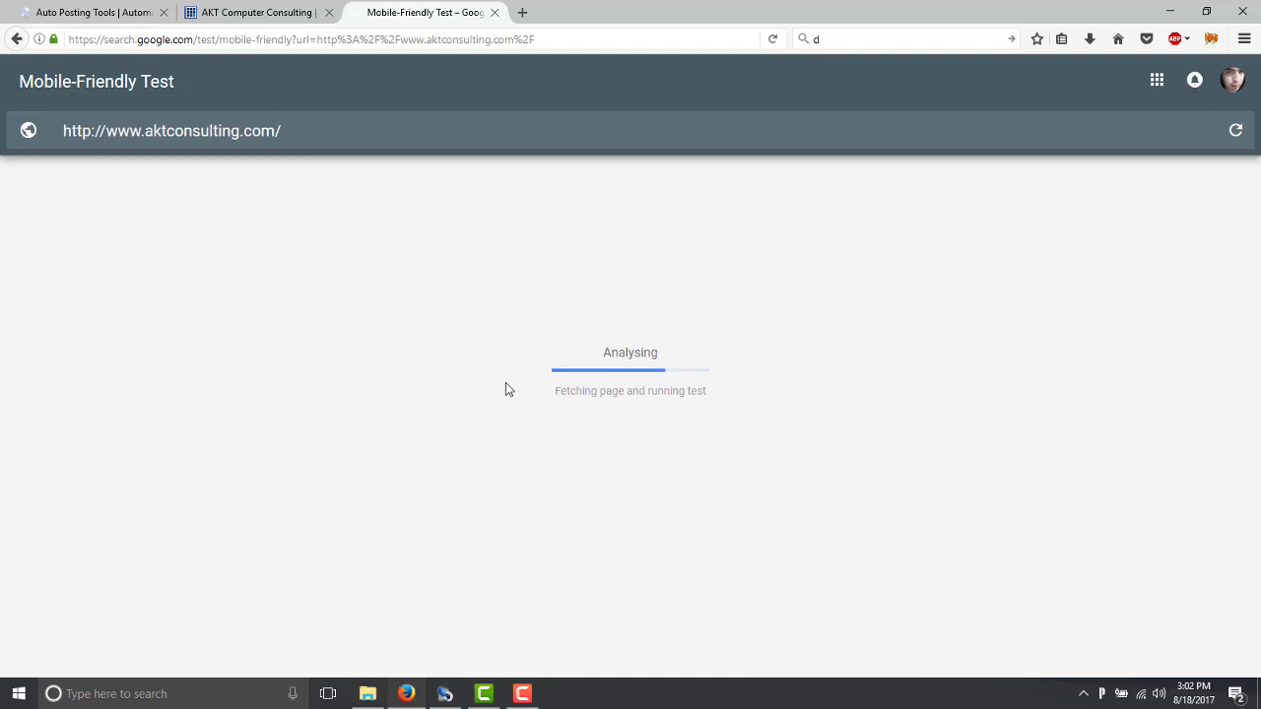
pyautogui.click(445, 693)
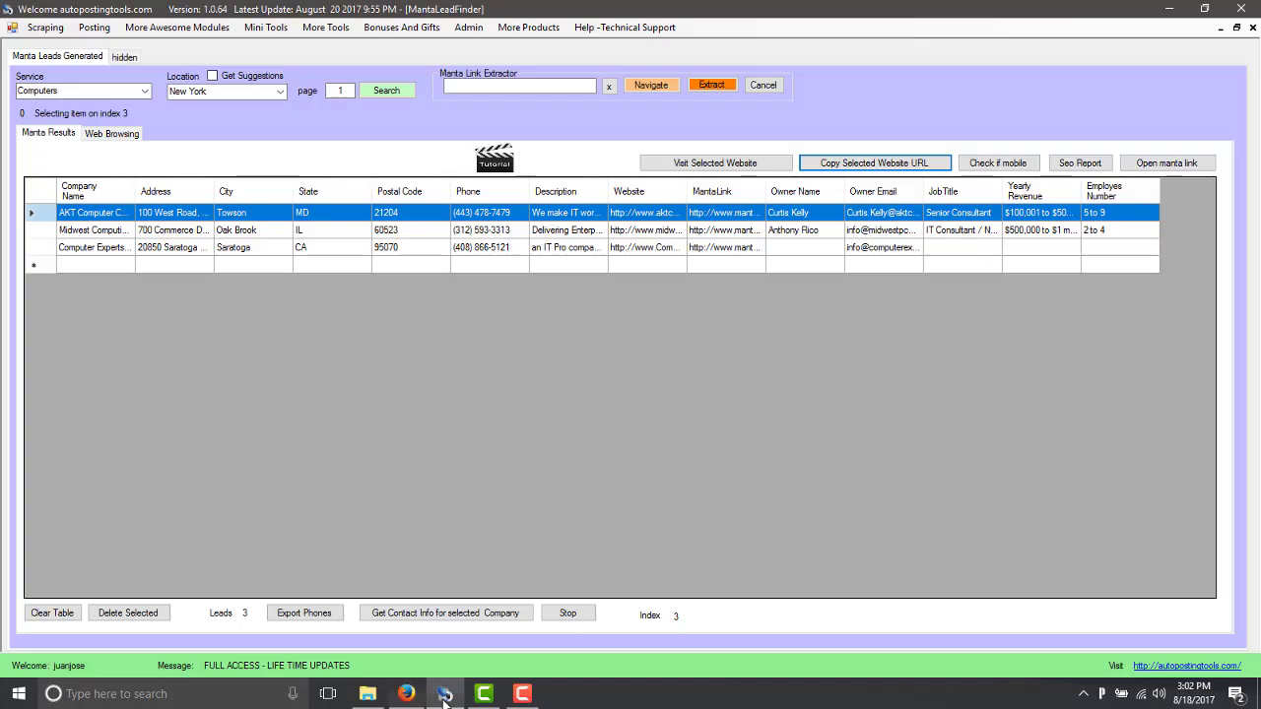
pyautogui.click(1080, 167)
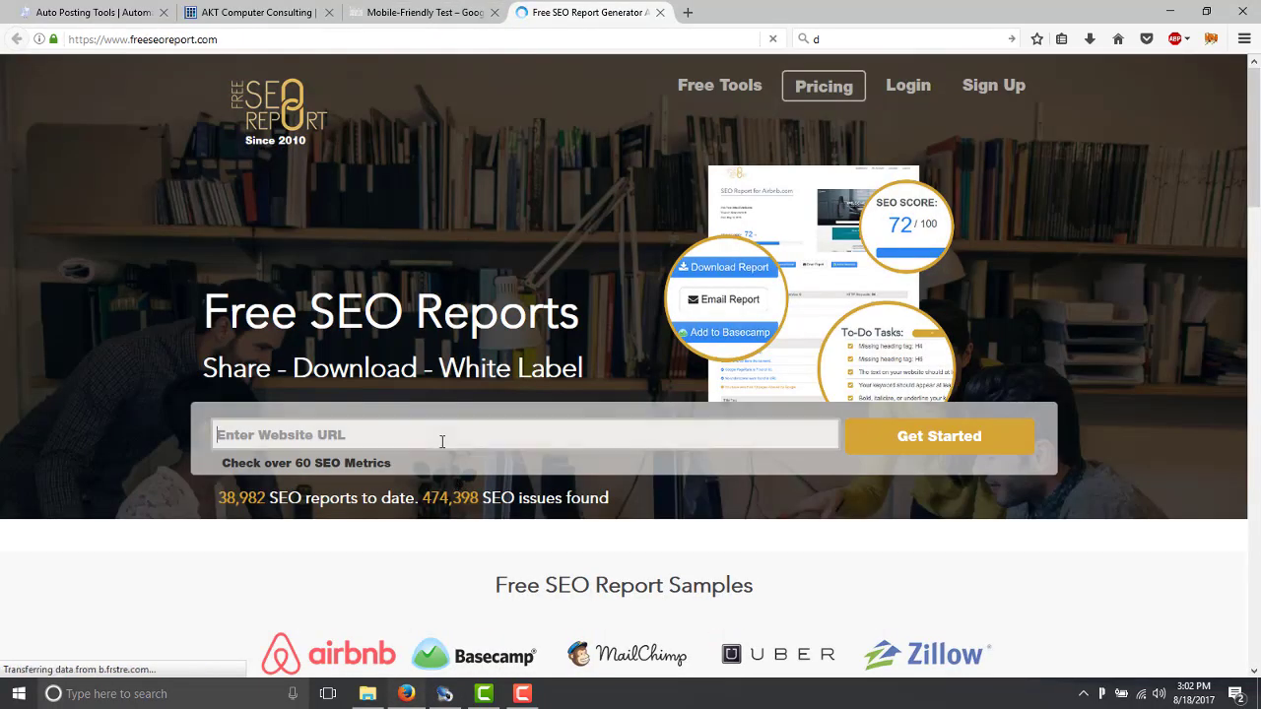
pyautogui.rightClick(442, 441)
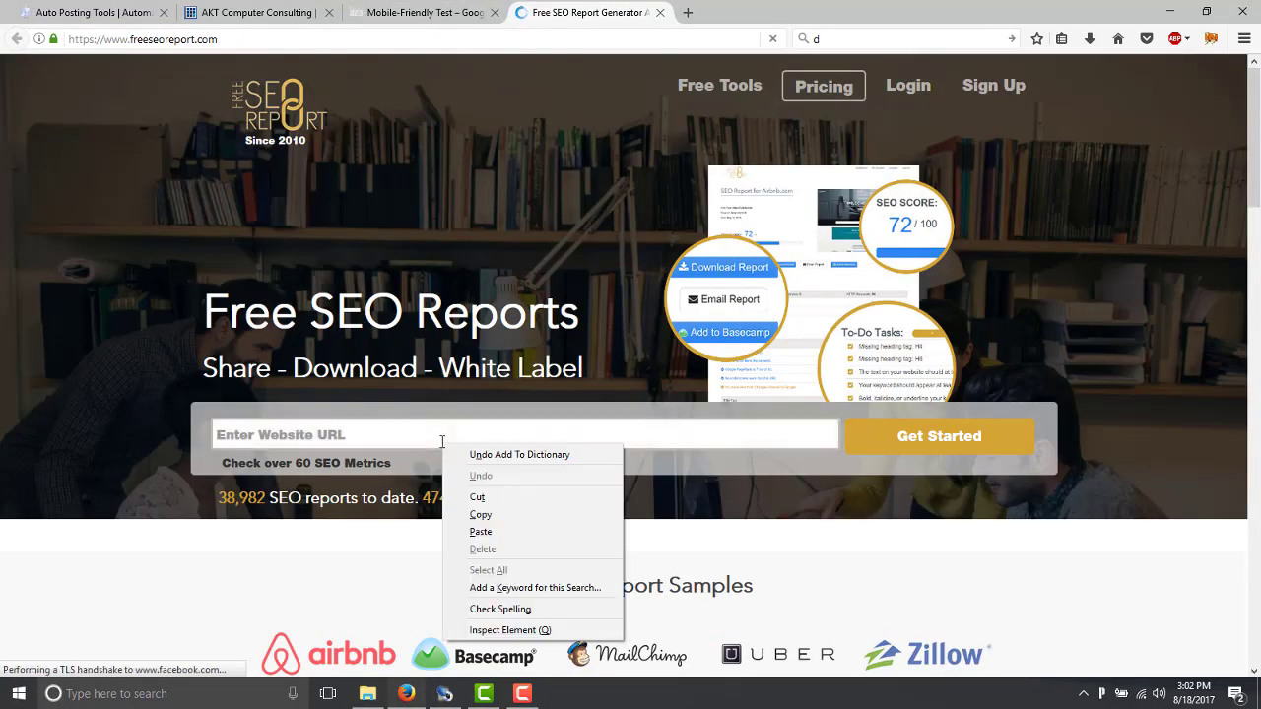
pyautogui.click(480, 532)
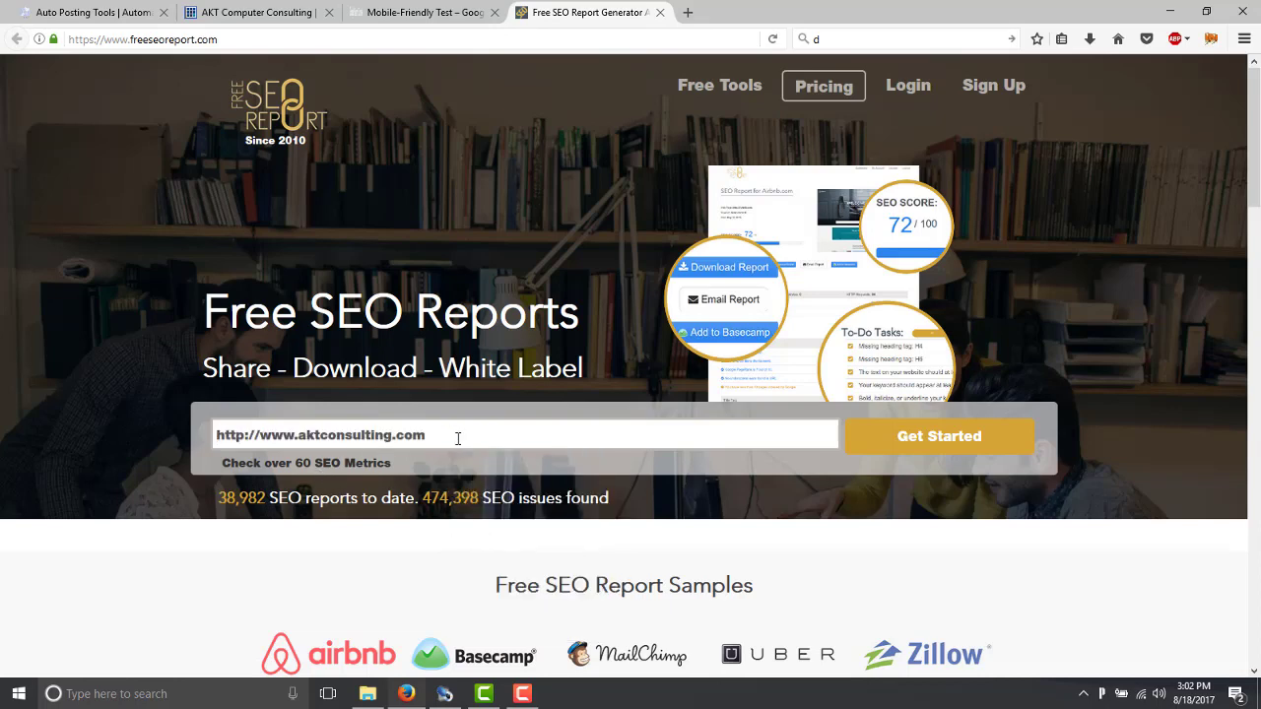
pyautogui.click(911, 436)
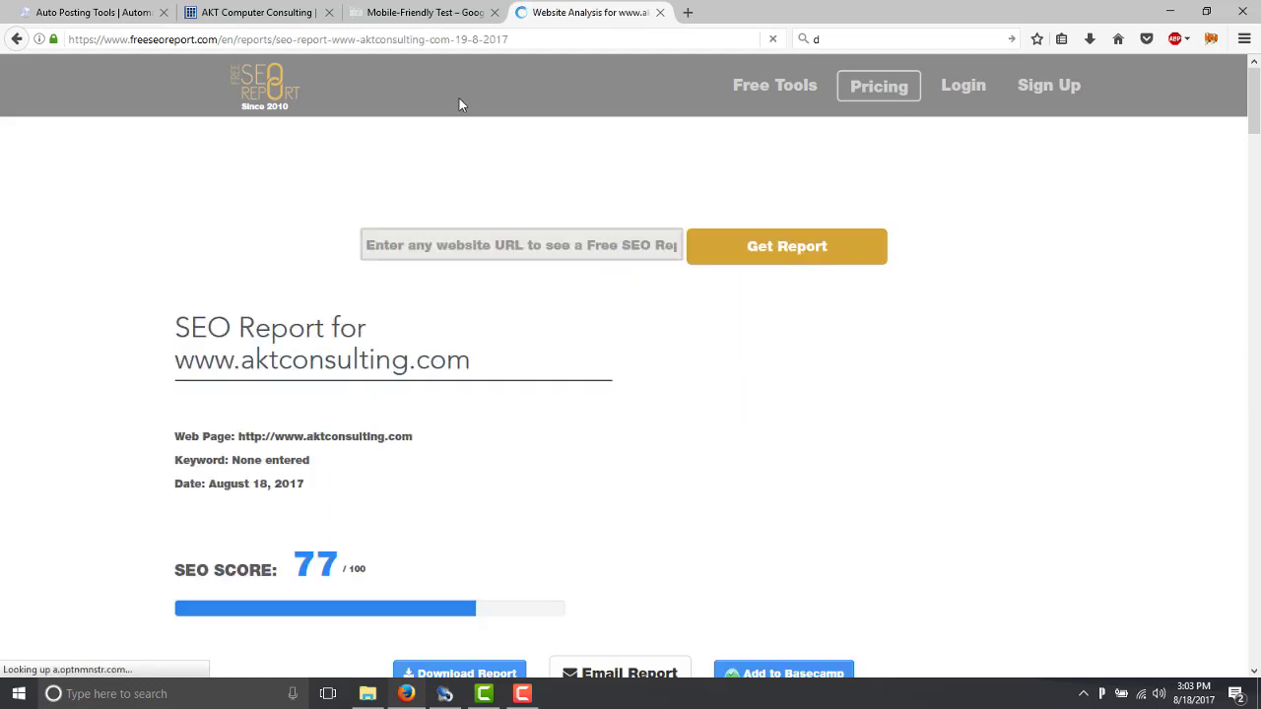
pyautogui.scroll(-2, 426, 443)
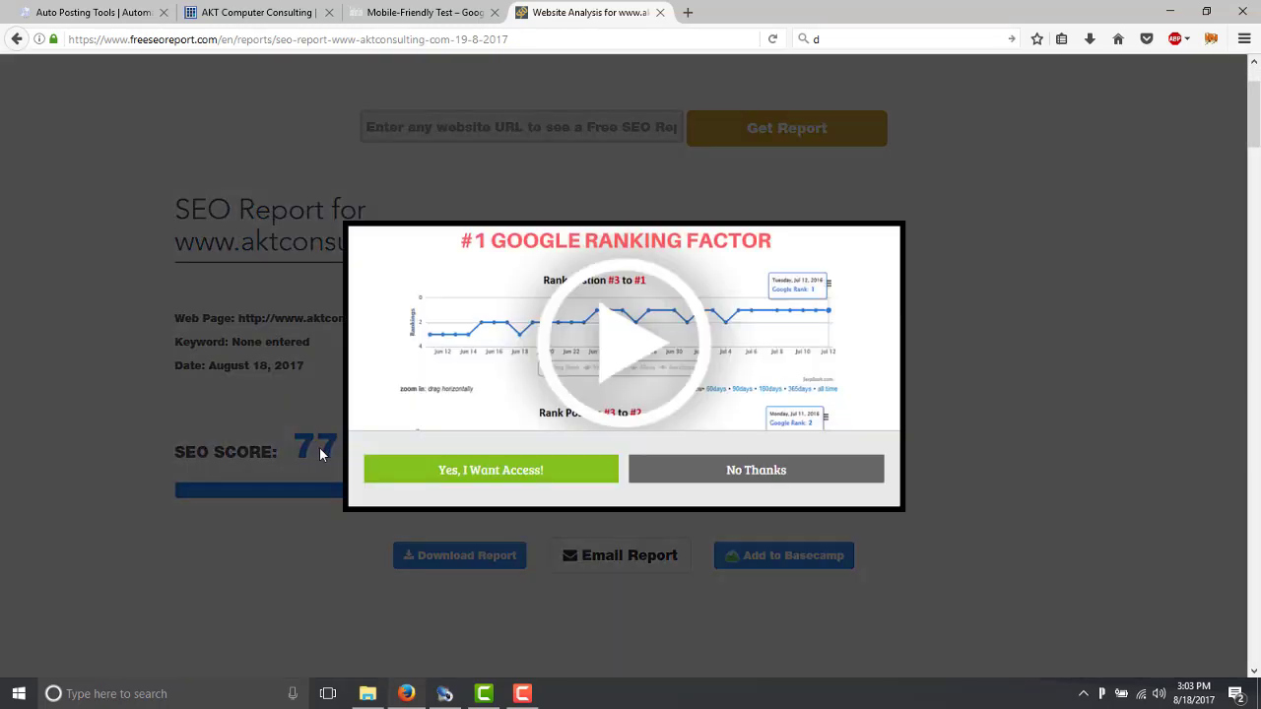
pyautogui.click(324, 450)
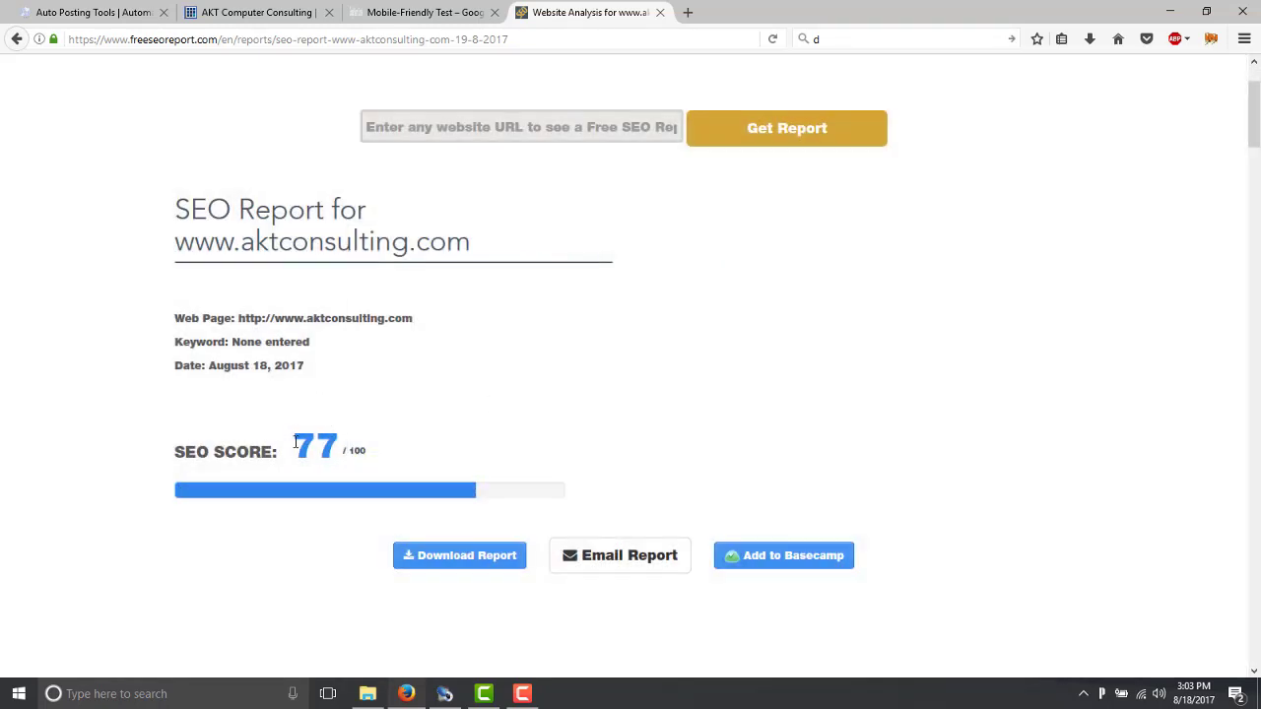
pyautogui.moveTo(295, 442); pyautogui.dragTo(342, 450)
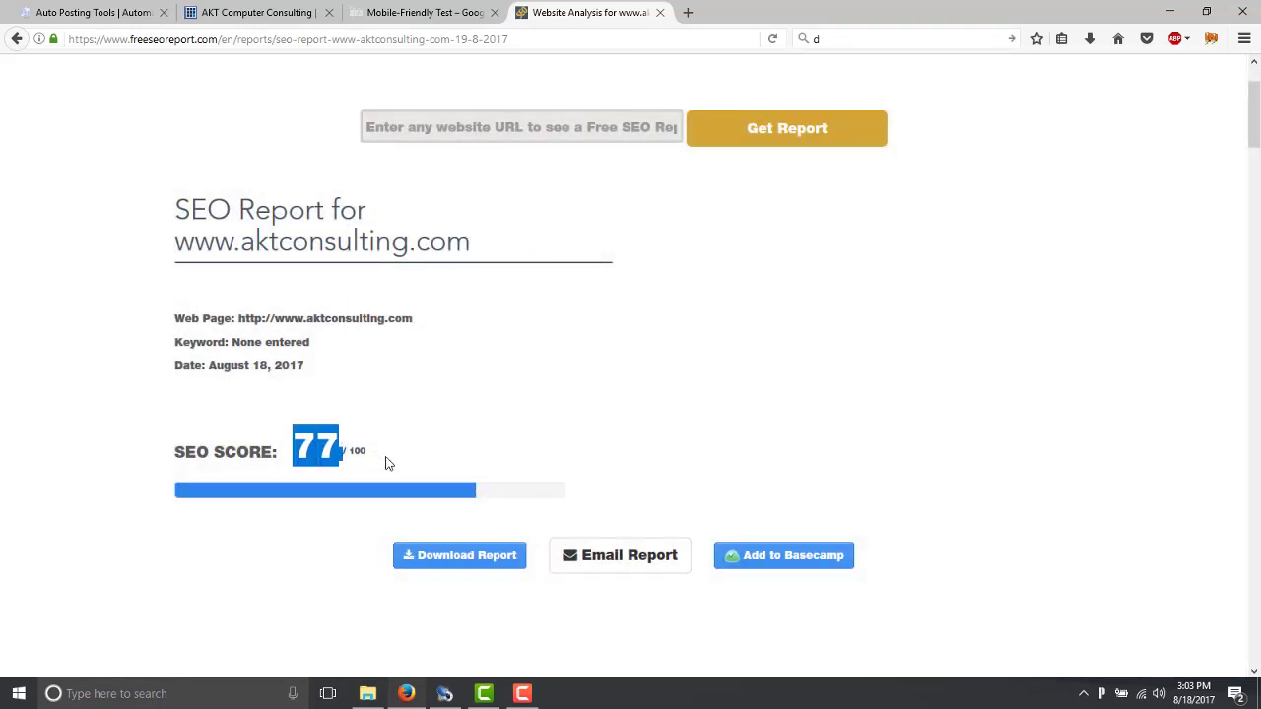
pyautogui.scroll(-5, 386, 463)
pyautogui.scroll(-1, 387, 456)
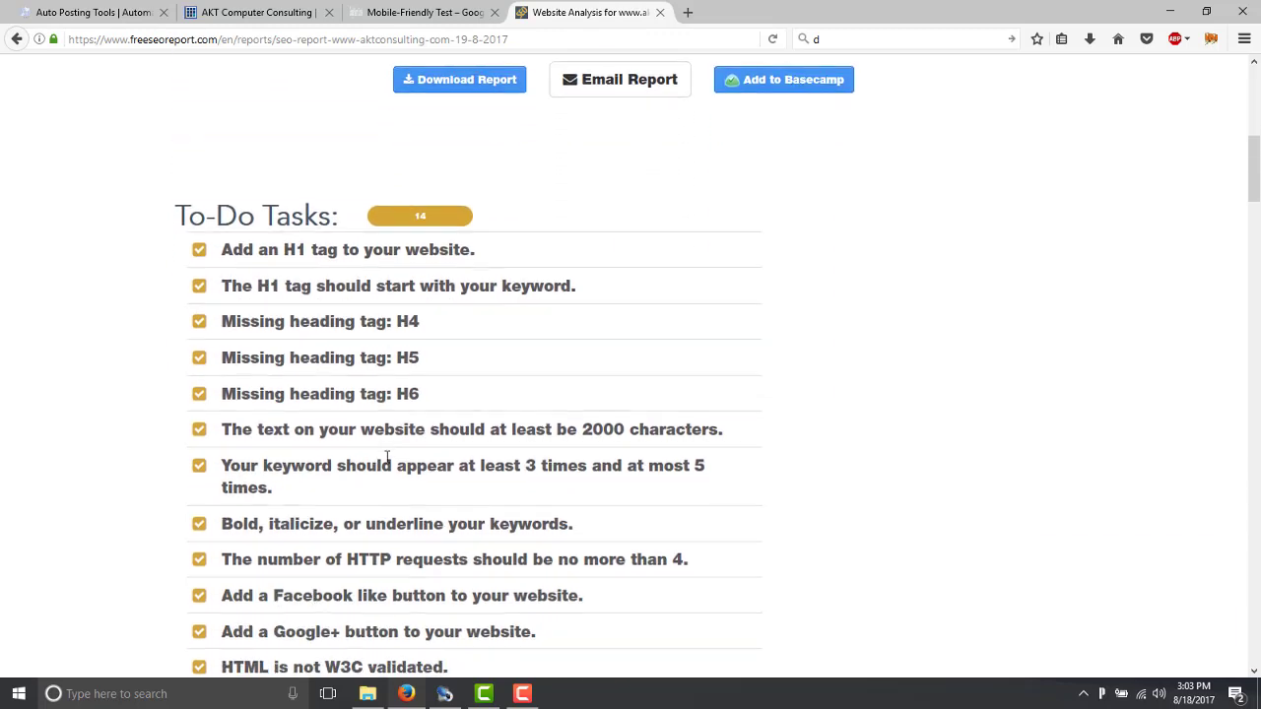
pyautogui.moveTo(265, 256); pyautogui.dragTo(371, 506)
pyautogui.scroll(-3, 372, 509)
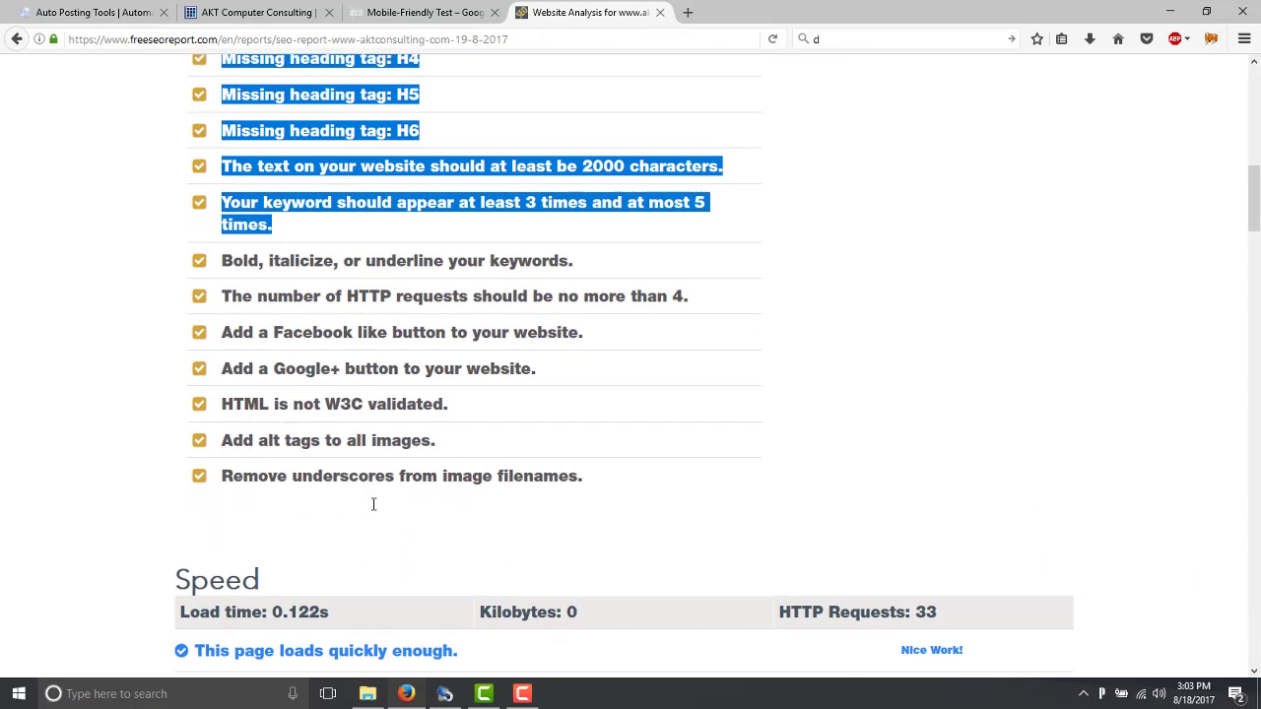
# Examine the SEO report's Speed, Content, Images, Headings, Social, Code and Mobile analysis sections
pyautogui.scroll(-3, 373, 503)
pyautogui.scroll(-5, 506, 541)
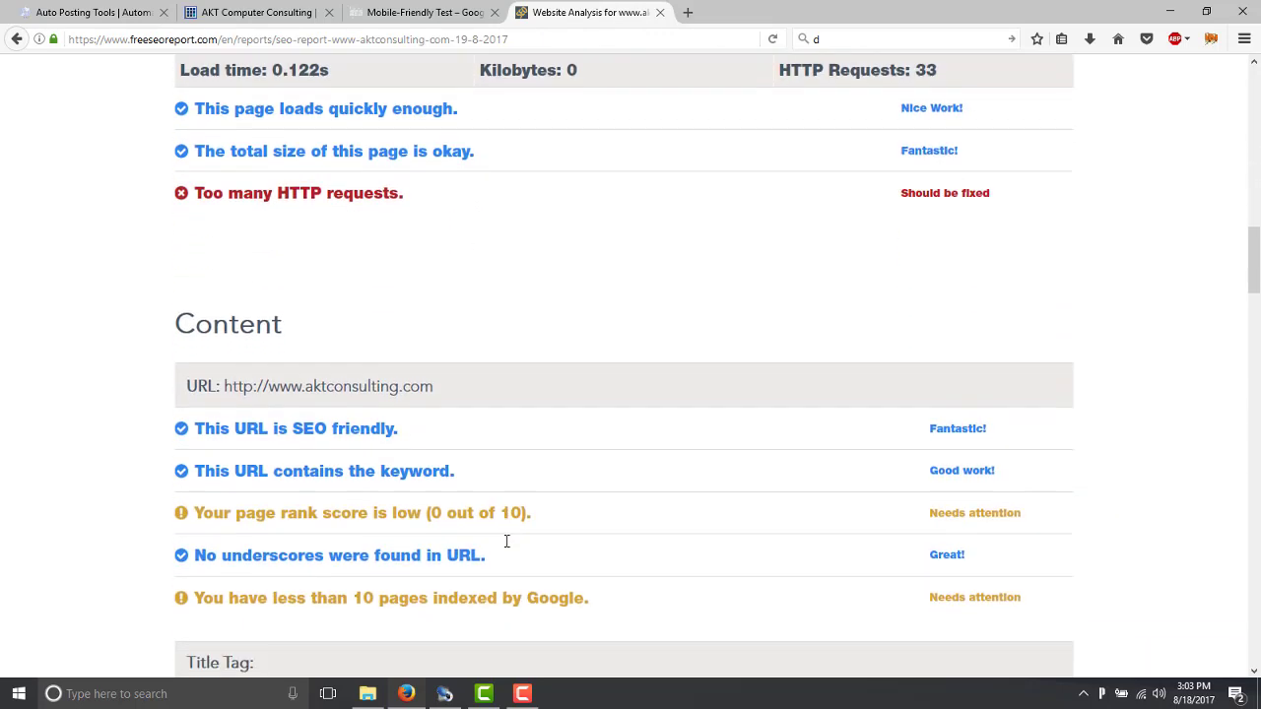
pyautogui.moveTo(416, 141); pyautogui.dragTo(246, 148)
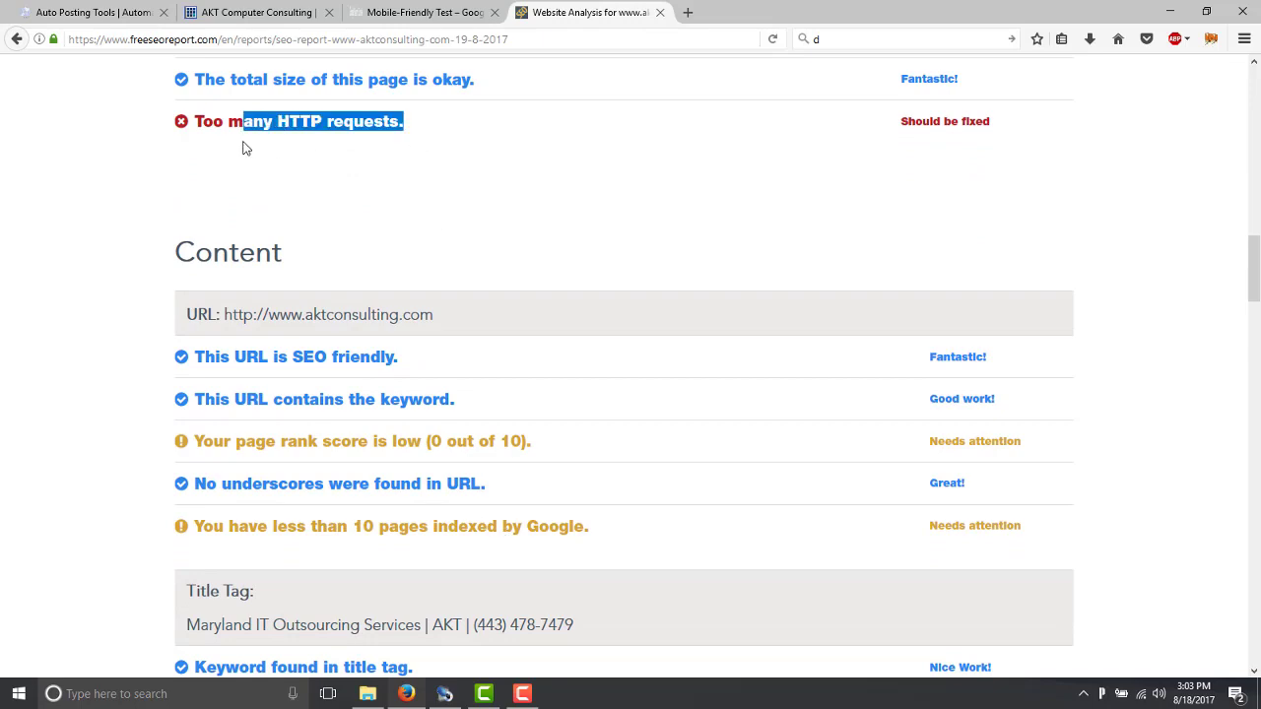
pyautogui.click(523, 272)
pyautogui.scroll(-10, 523, 272)
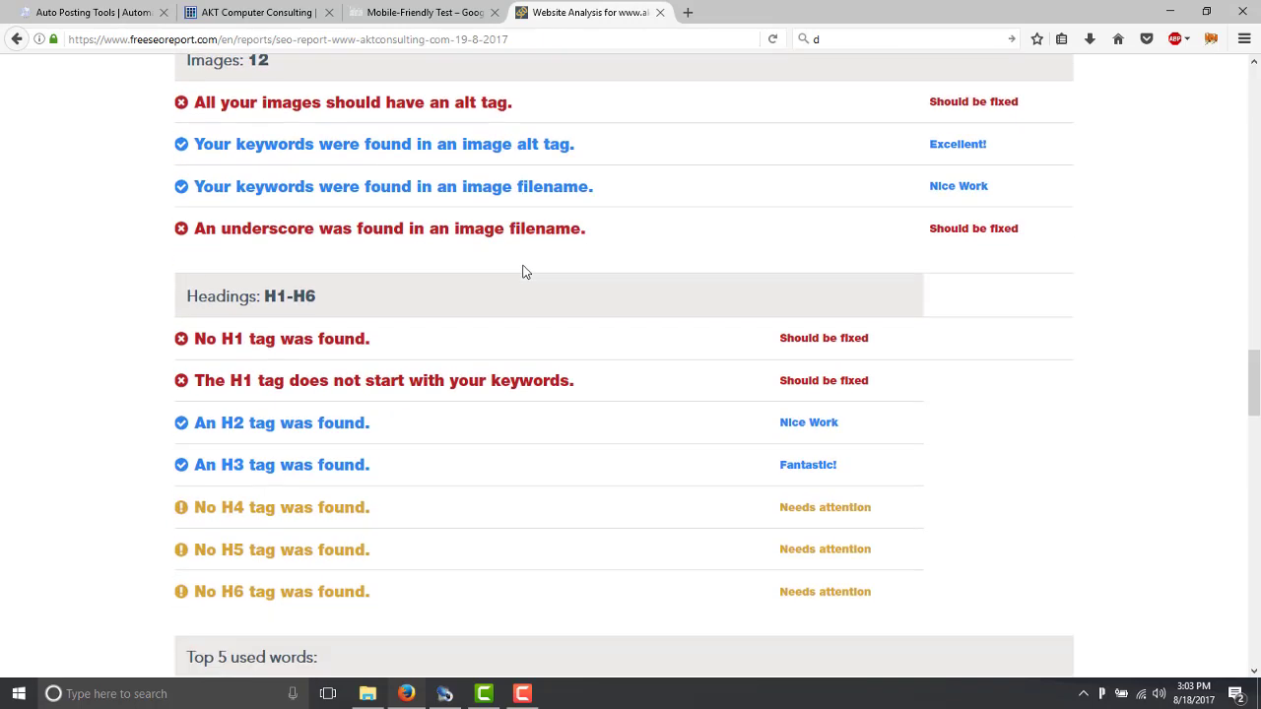
pyautogui.scroll(-4, 523, 271)
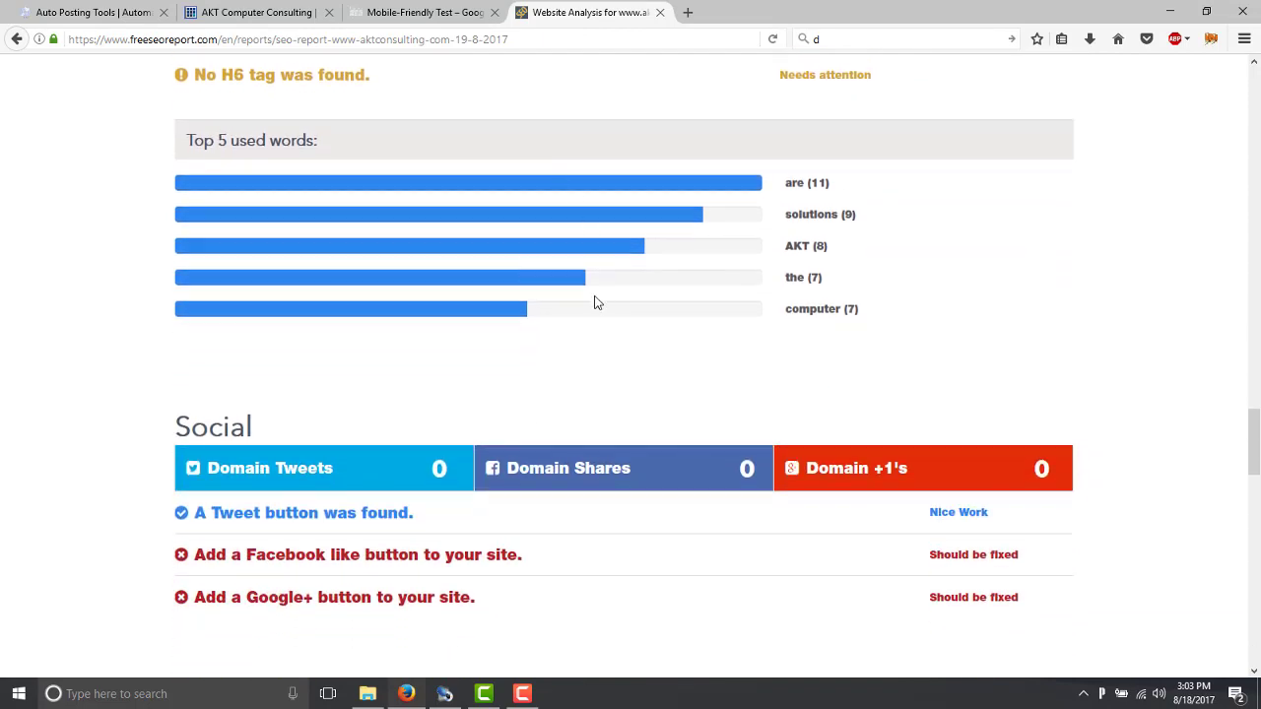
pyautogui.scroll(-3, 614, 345)
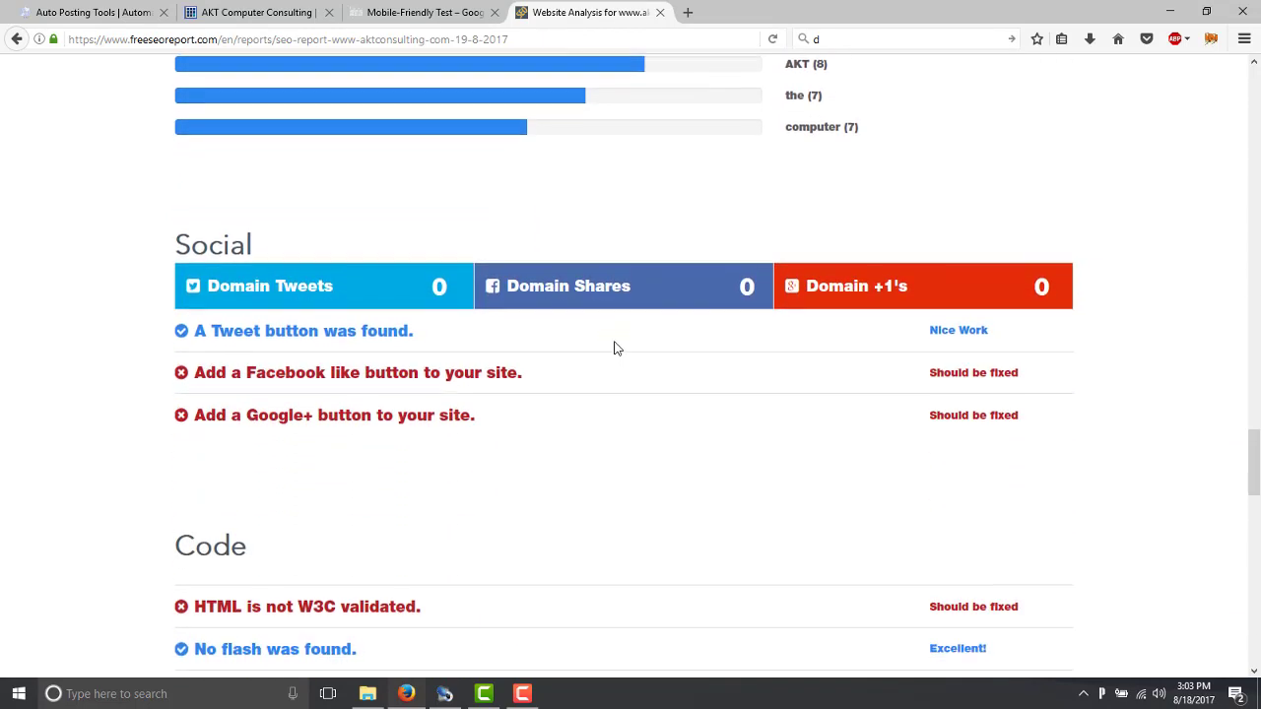
pyautogui.scroll(-4, 613, 346)
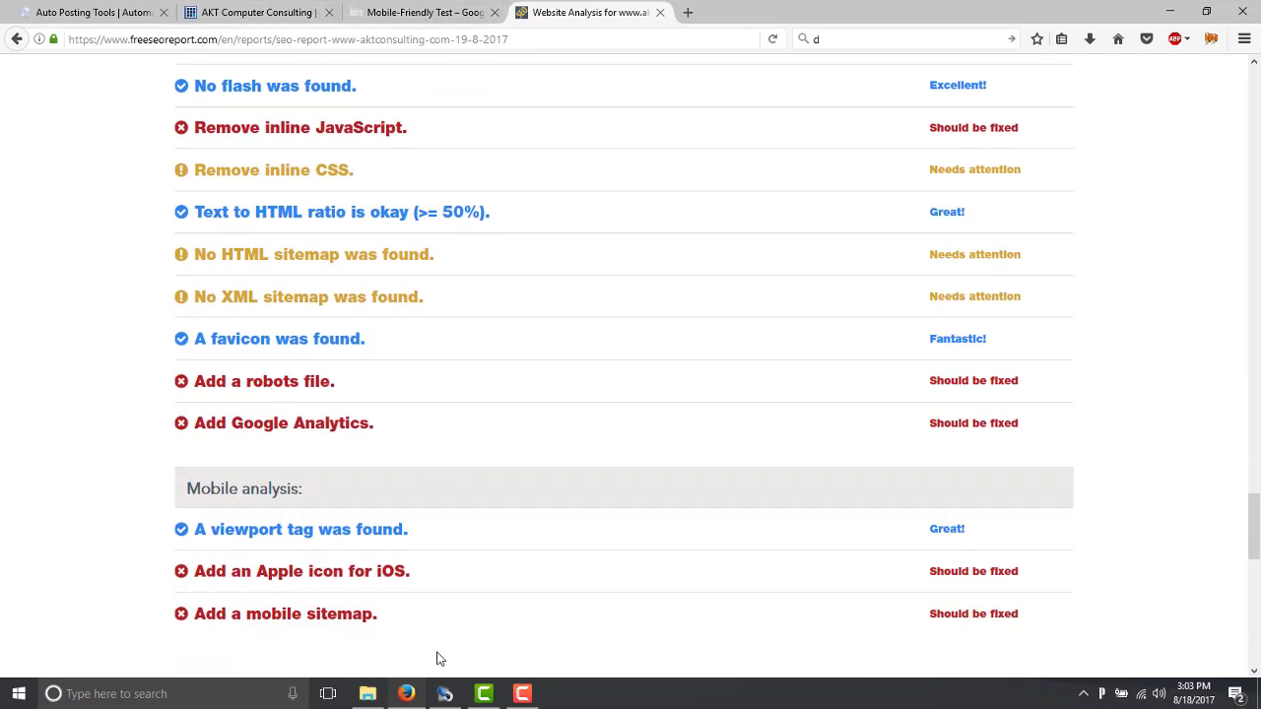
# Return to the lead finder and review the yearly revenue and employee number of the AKT Computer and Midwest Computing leads
pyautogui.click(446, 694)
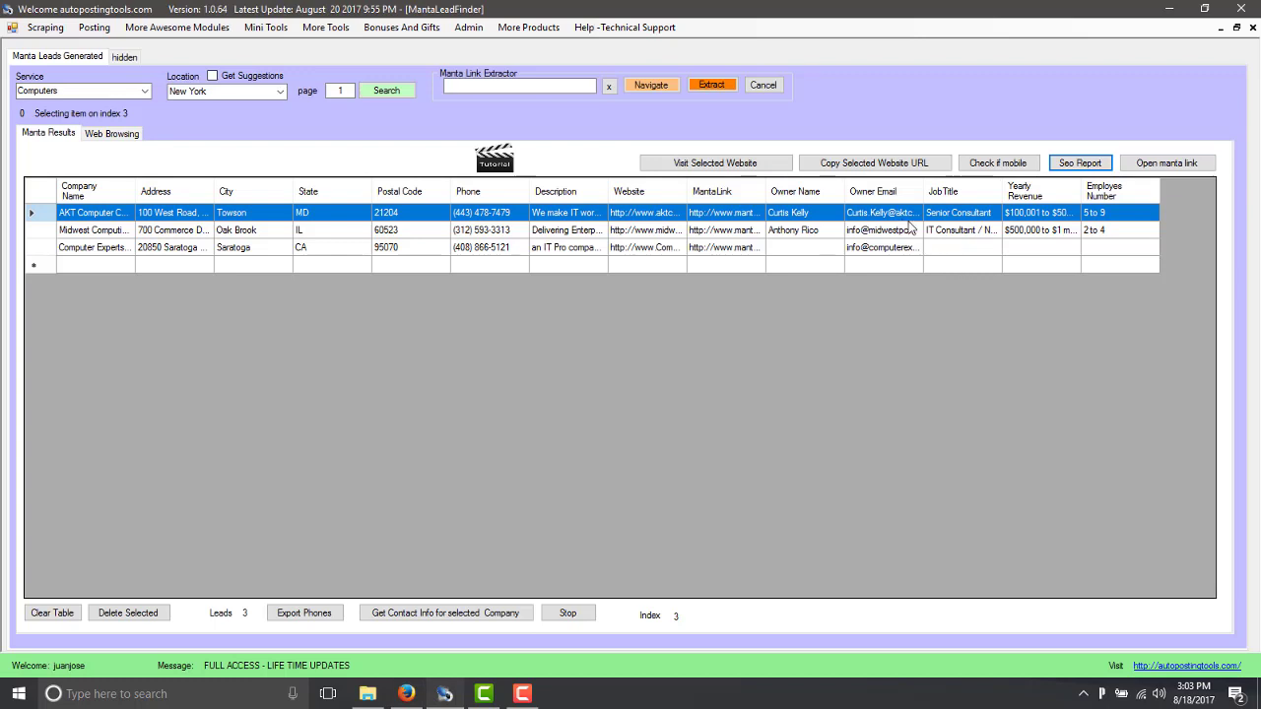
pyautogui.click(1035, 231)
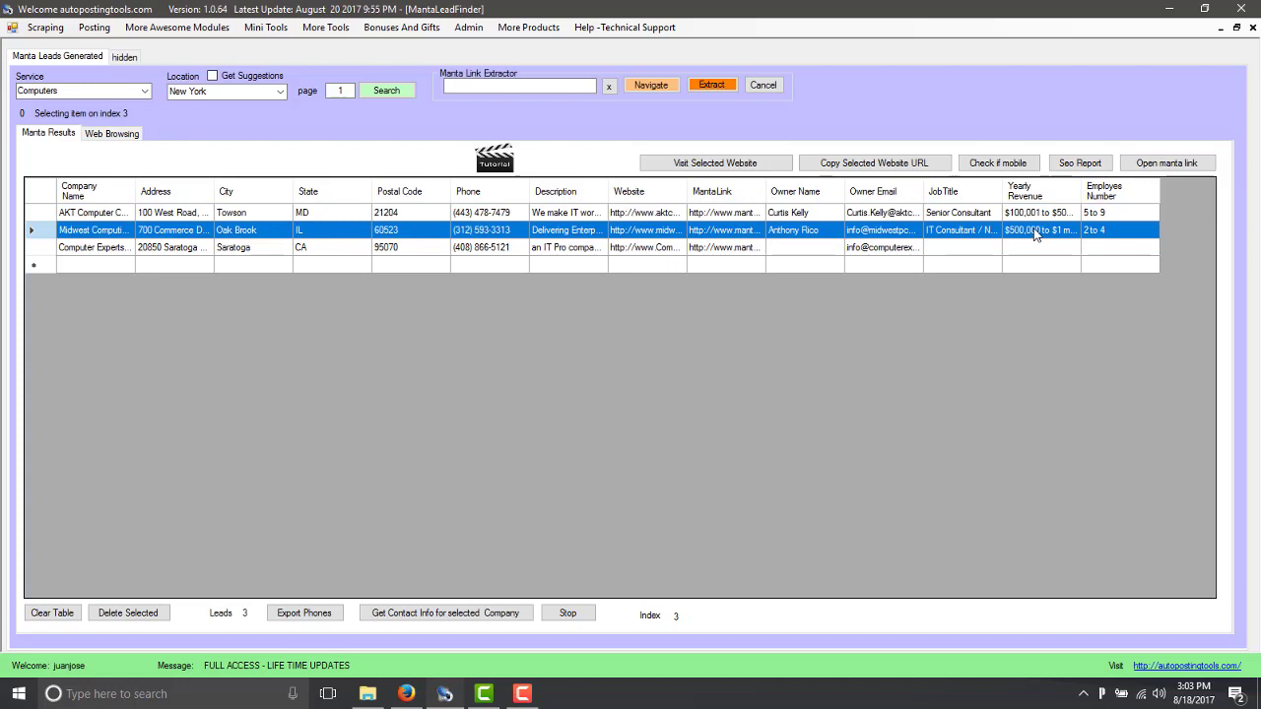
pyautogui.click(1112, 216)
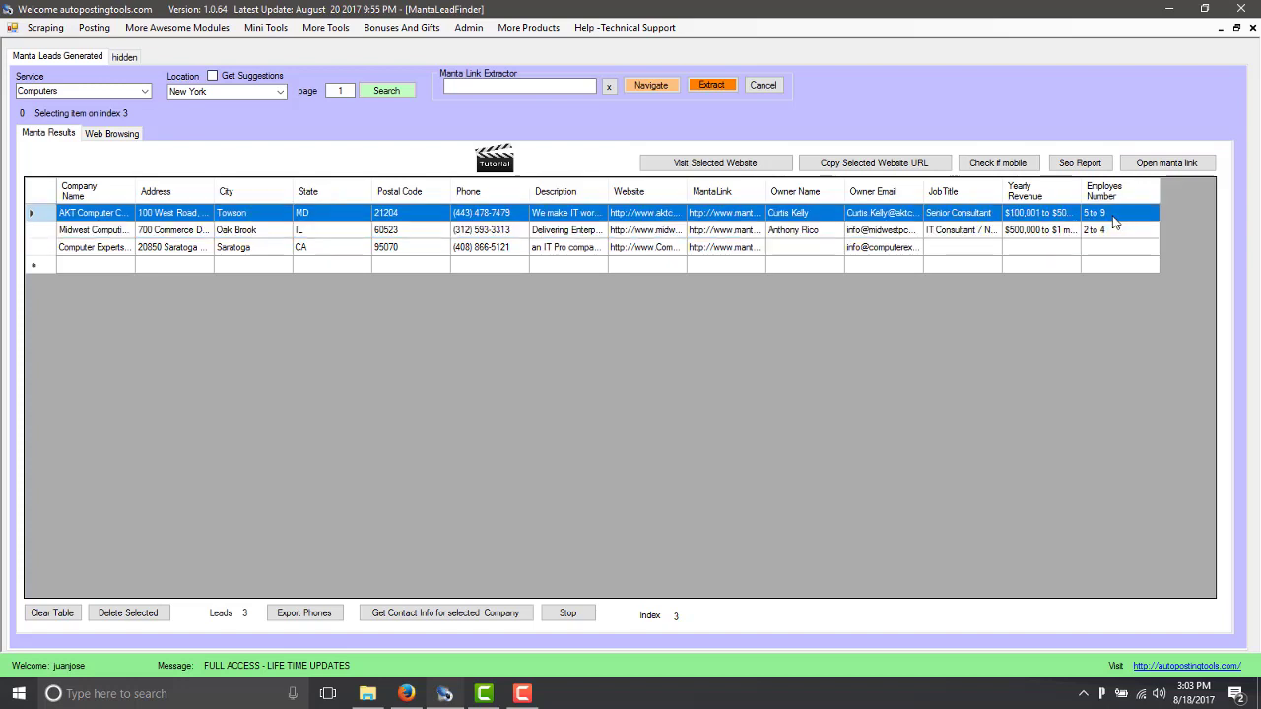
pyautogui.click(1114, 233)
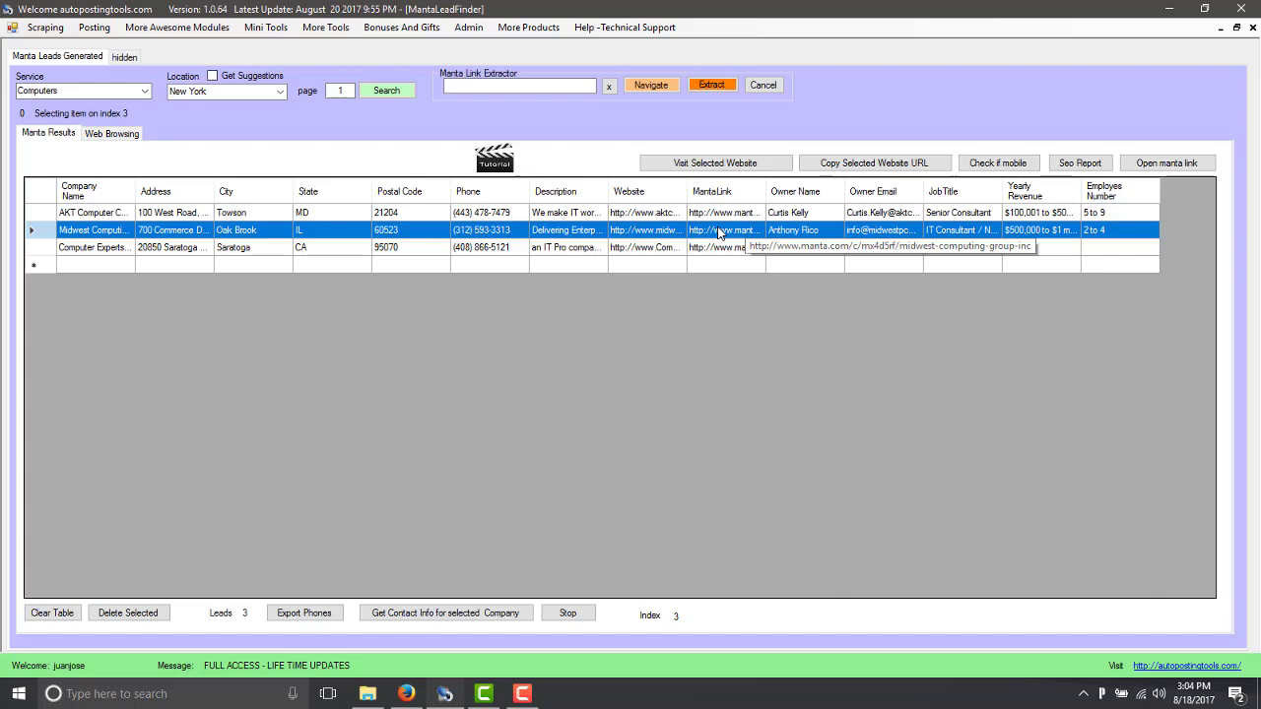
# Show the lead finder's built-in web browser and go back from the company pages to the Manta search results for Computers
pyautogui.click(526, 88)
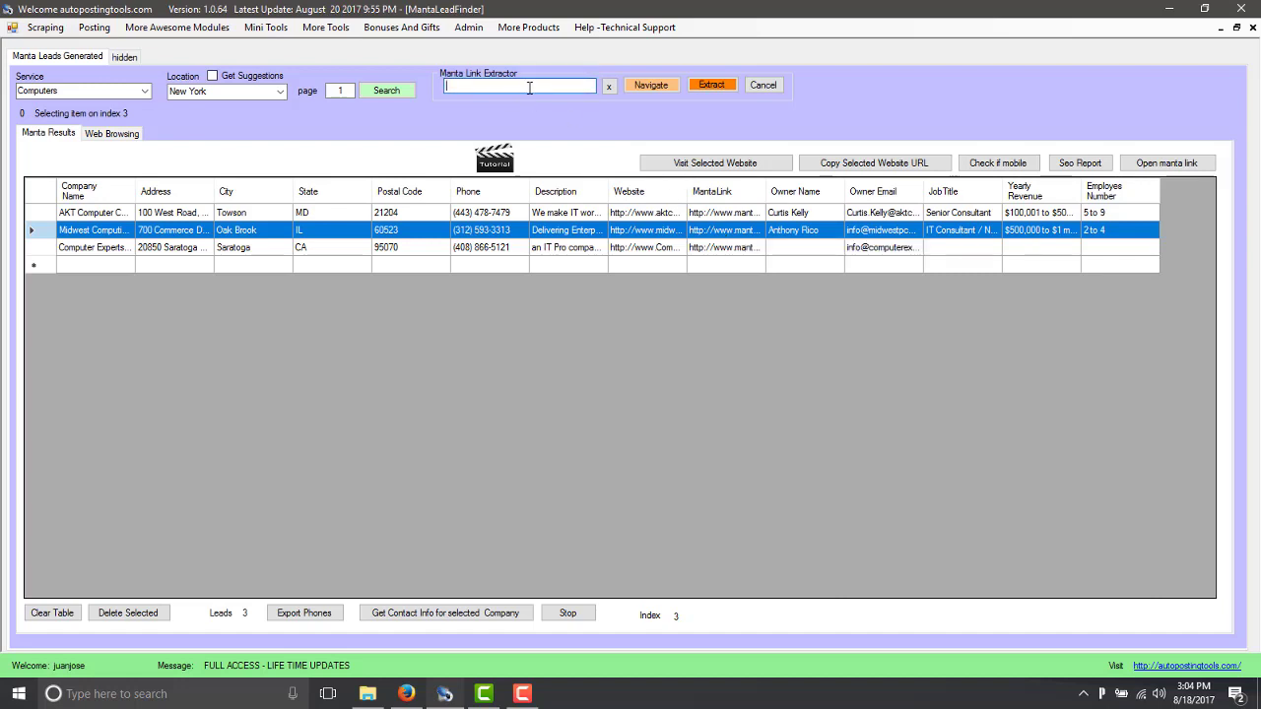
pyautogui.click(119, 133)
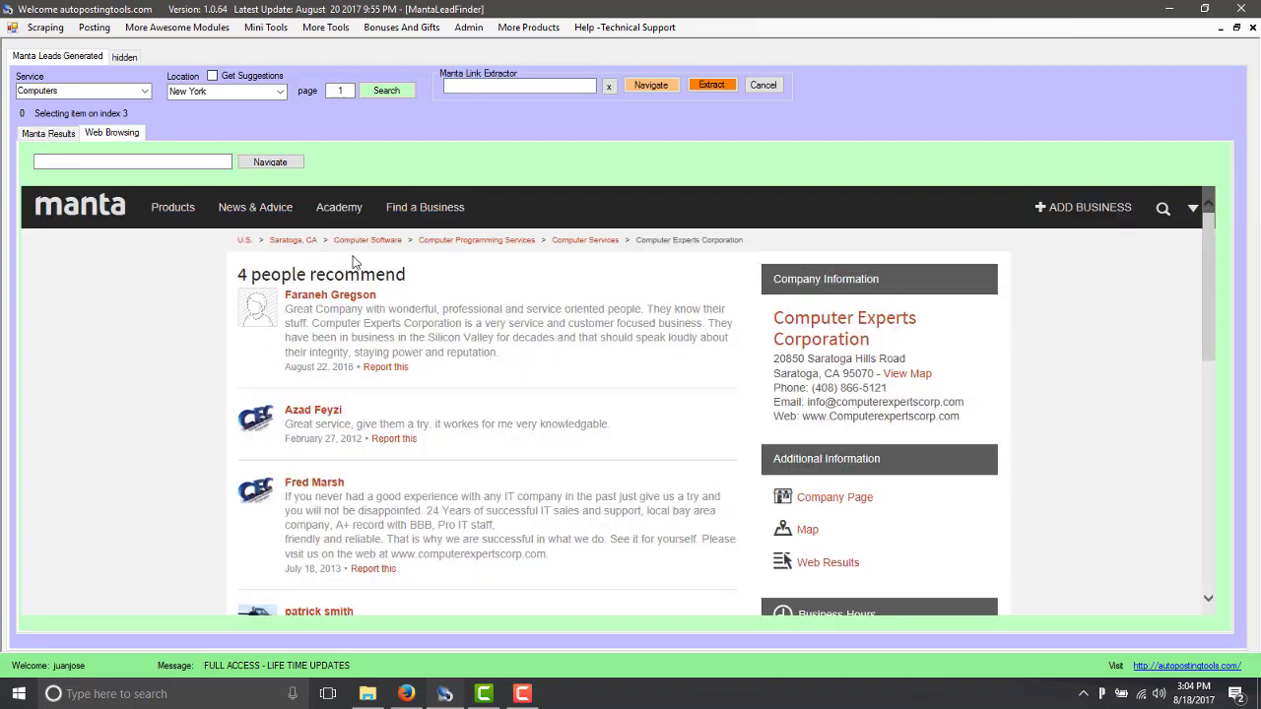
pyautogui.moveTo(172, 207)
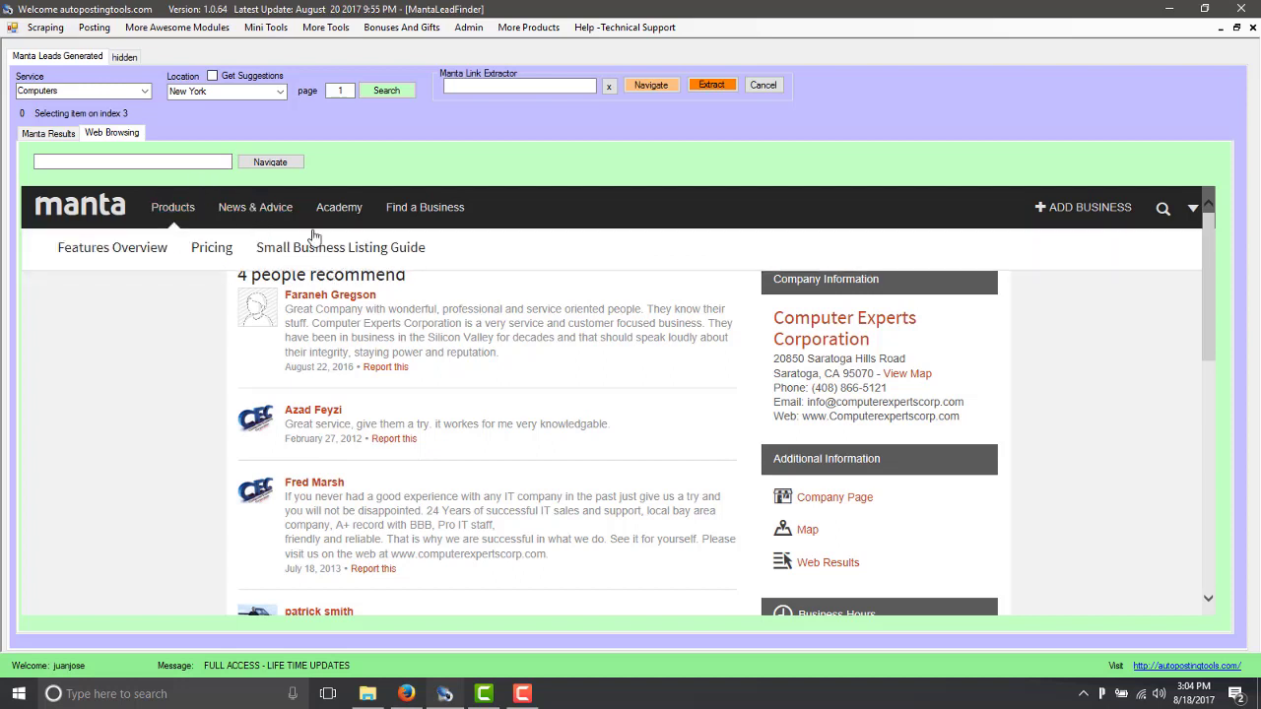
pyautogui.click(557, 89)
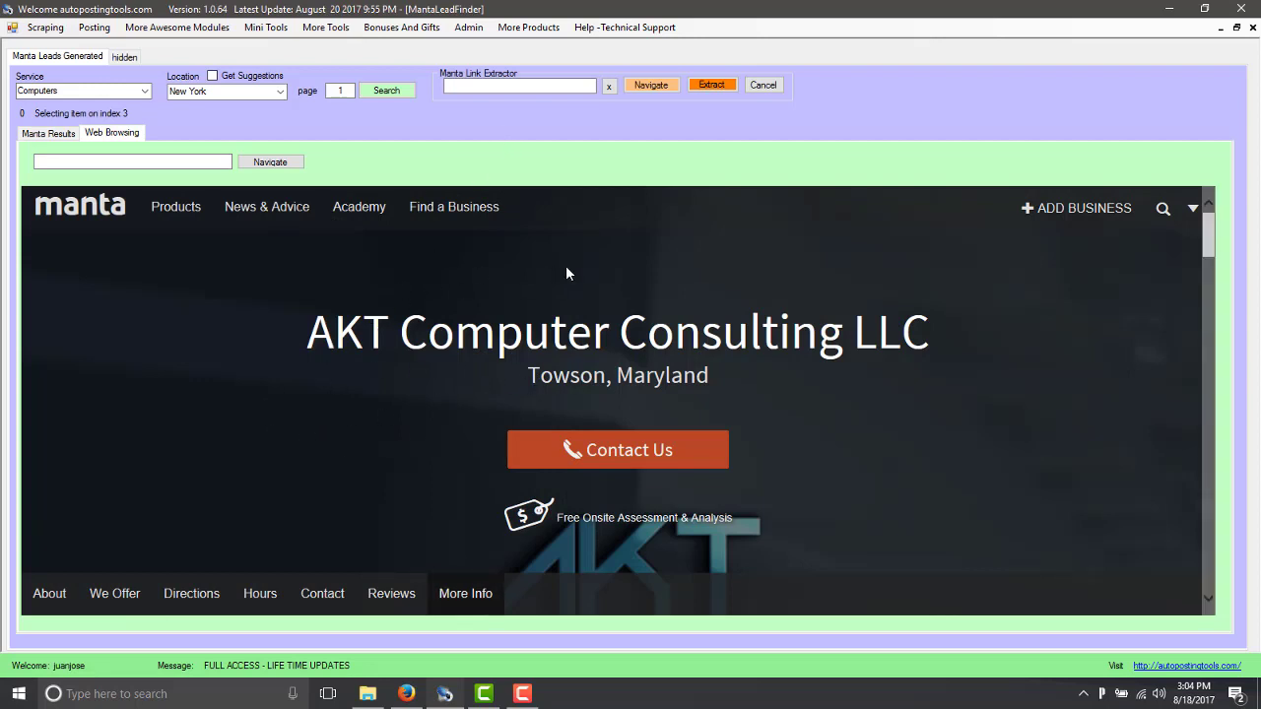
pyautogui.scroll(-5, 592, 373)
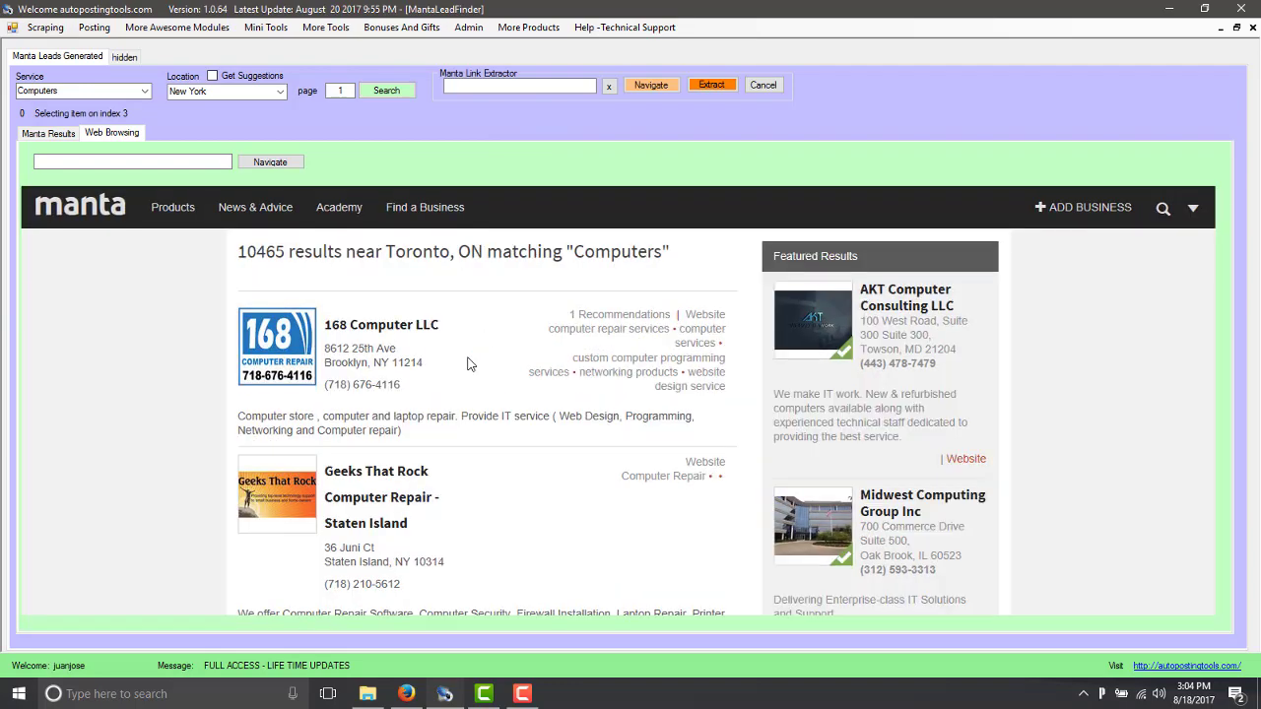
pyautogui.scroll(-5, 467, 361)
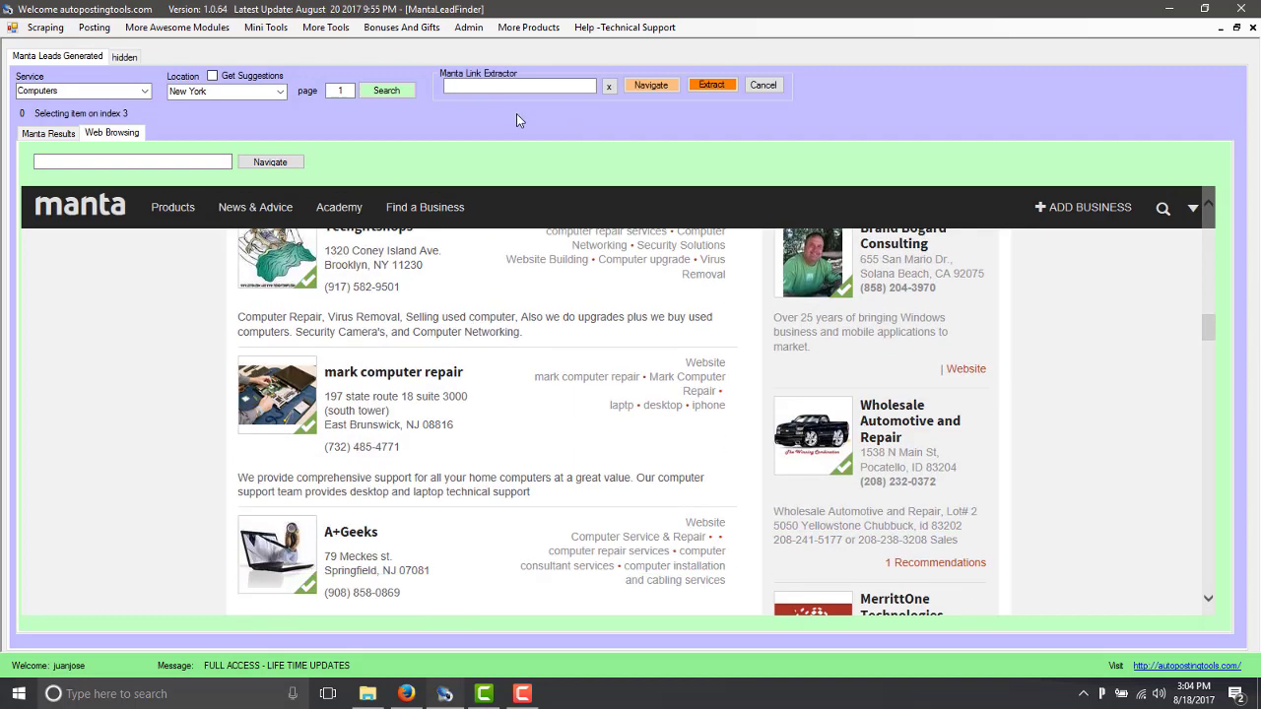
pyautogui.click(520, 85)
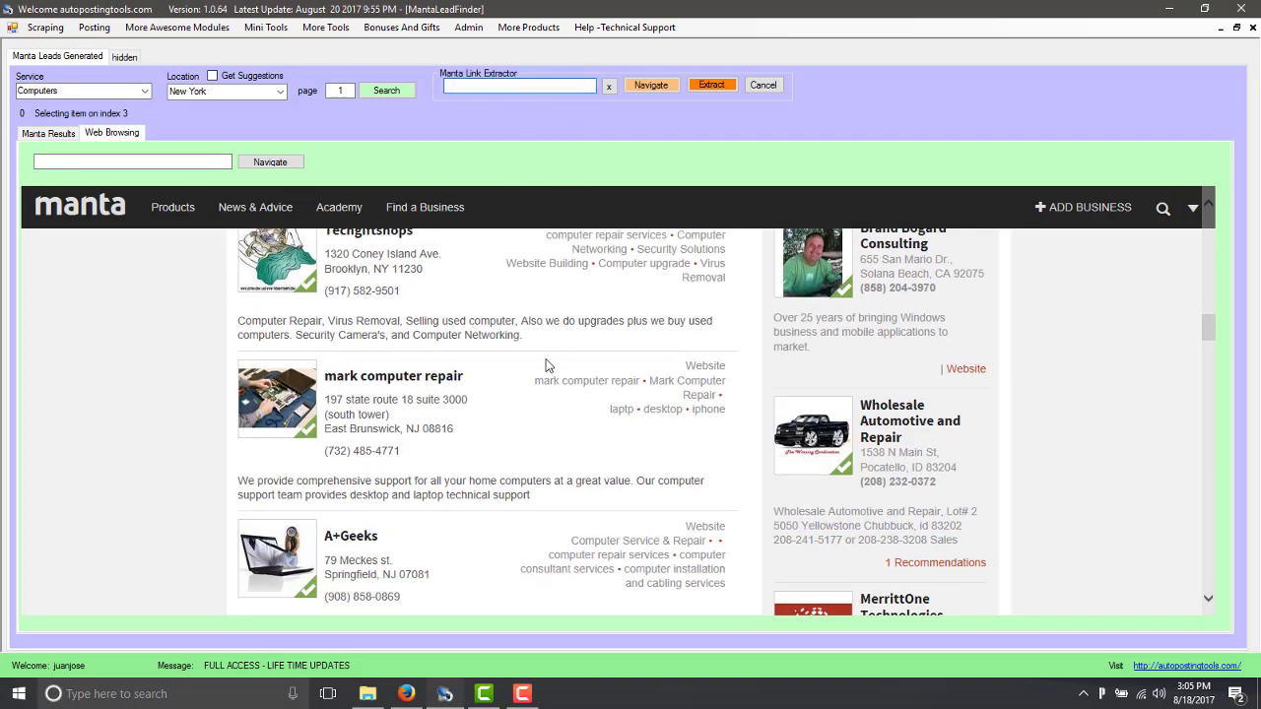
# Clear the lead table and extract the leads from the Manta search results open in the built-in browser
pyautogui.click(63, 137)
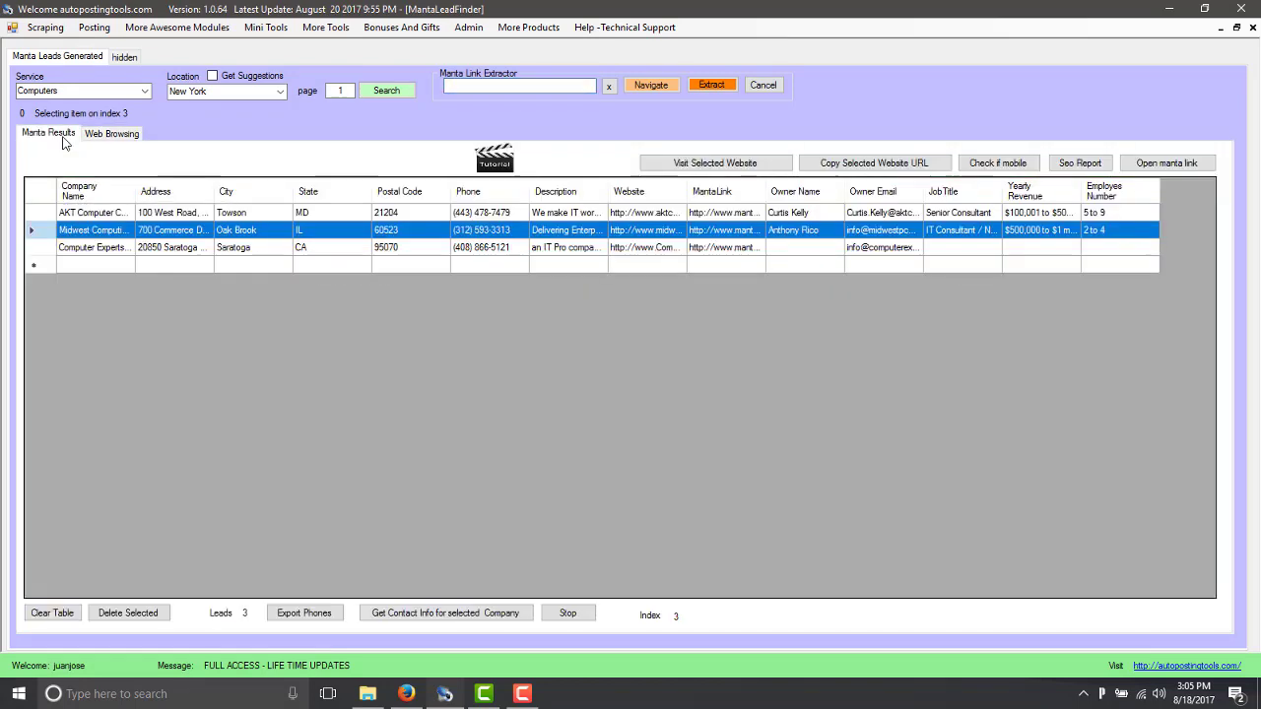
pyautogui.click(54, 613)
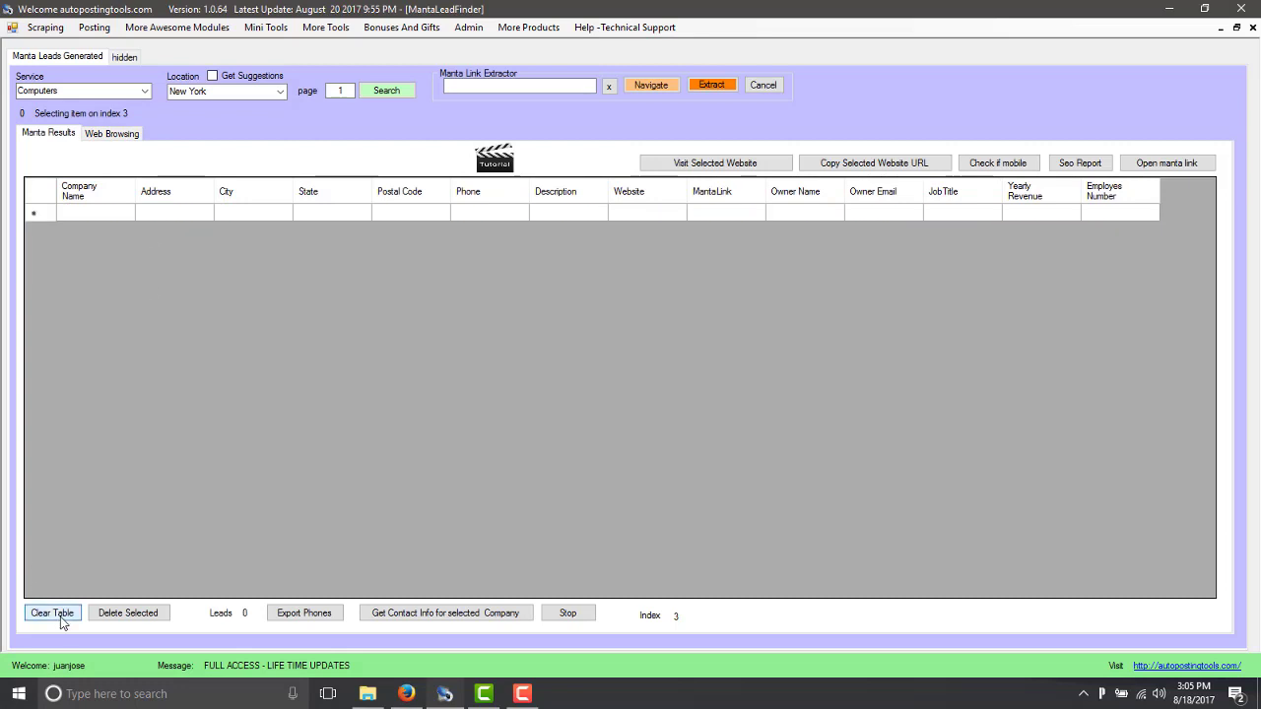
pyautogui.click(720, 88)
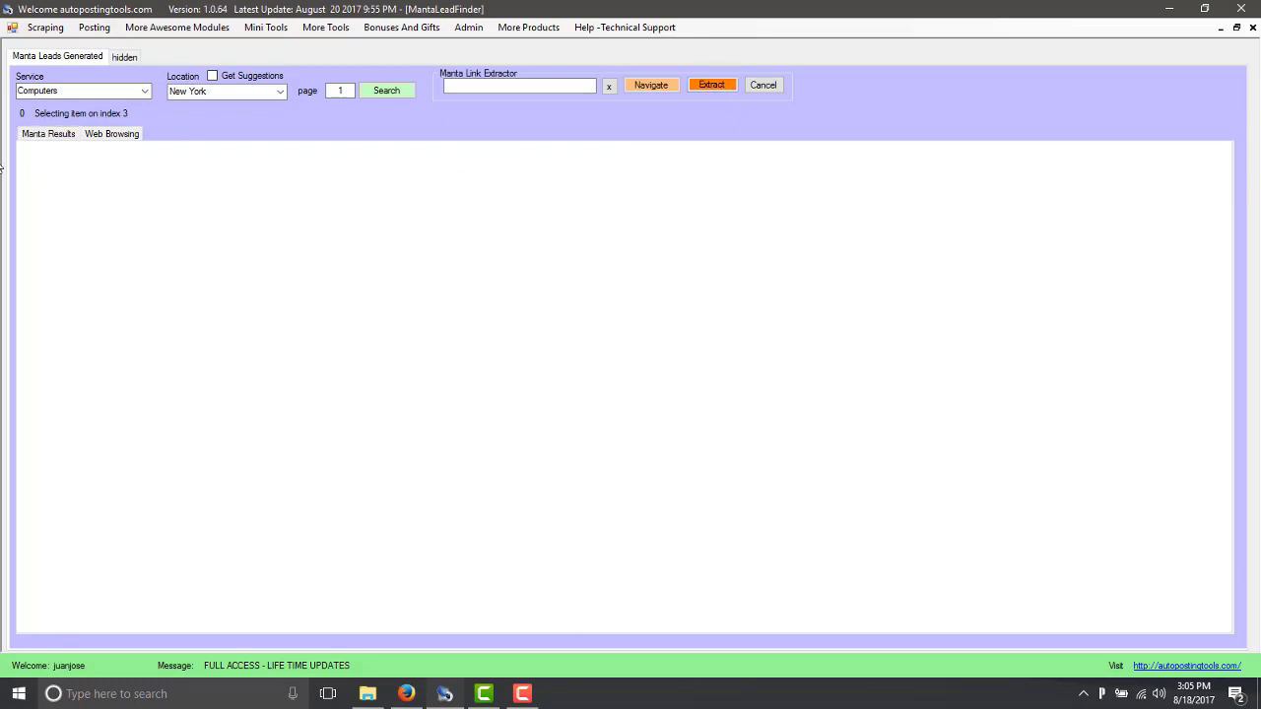
# Review the extracted leads down to the end of the results table and compare them with the Manta listings page
pyautogui.click(41, 135)
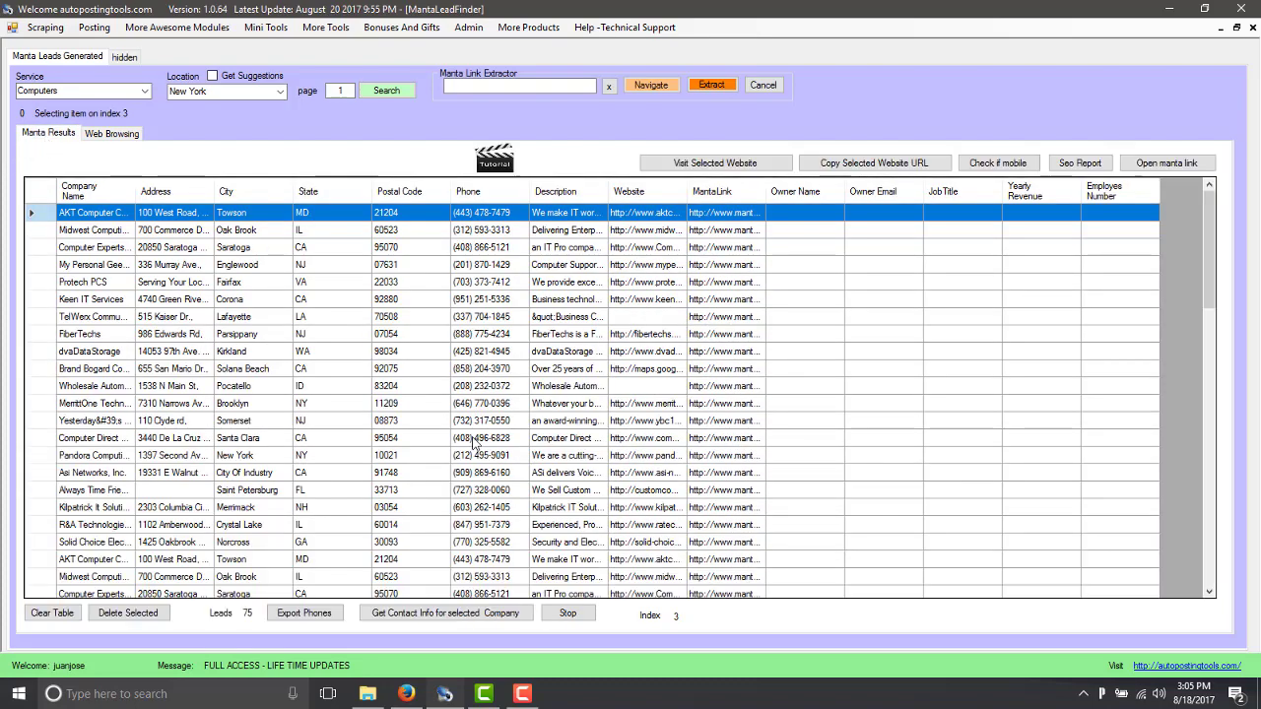
pyautogui.scroll(-15, 544, 510)
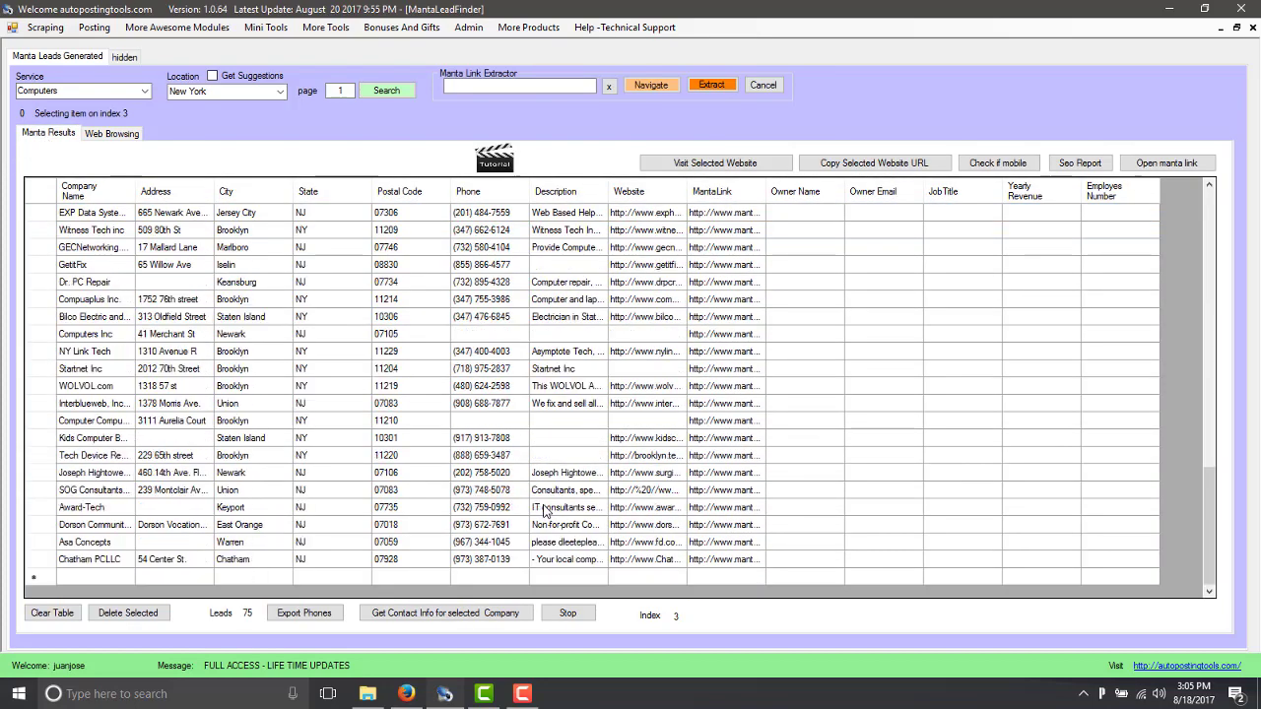
pyautogui.click(128, 134)
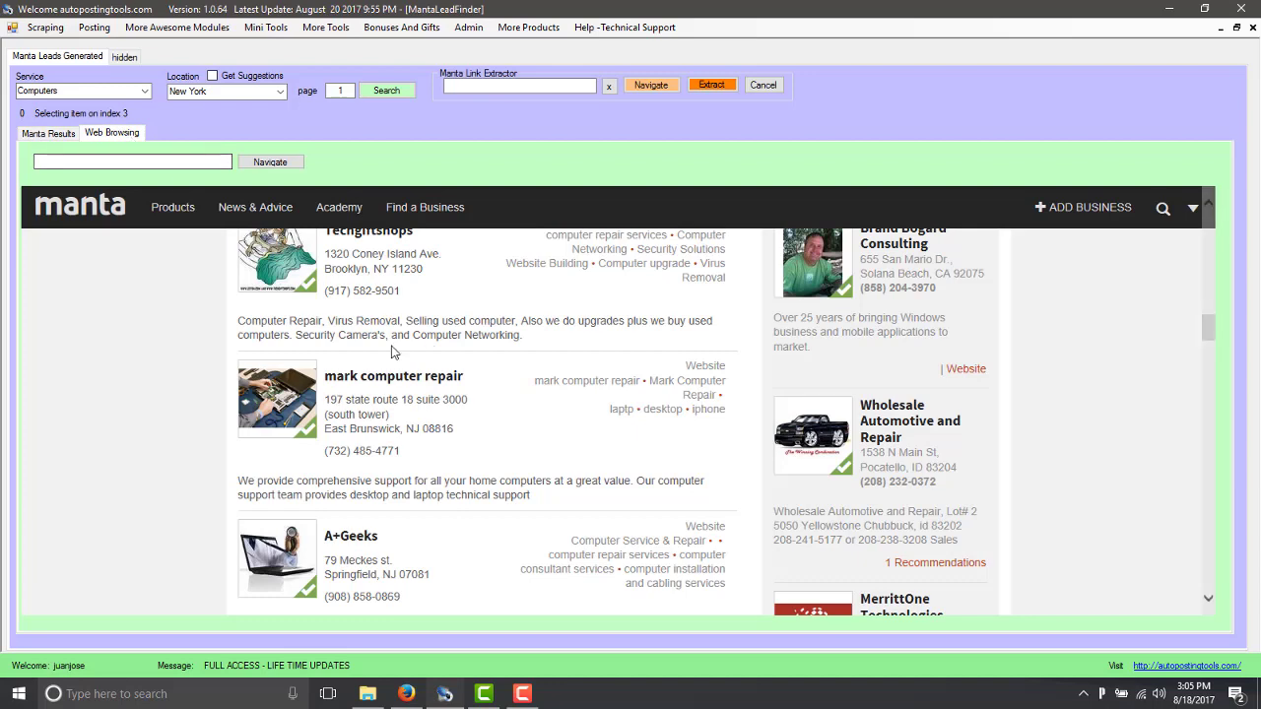
pyautogui.click(72, 134)
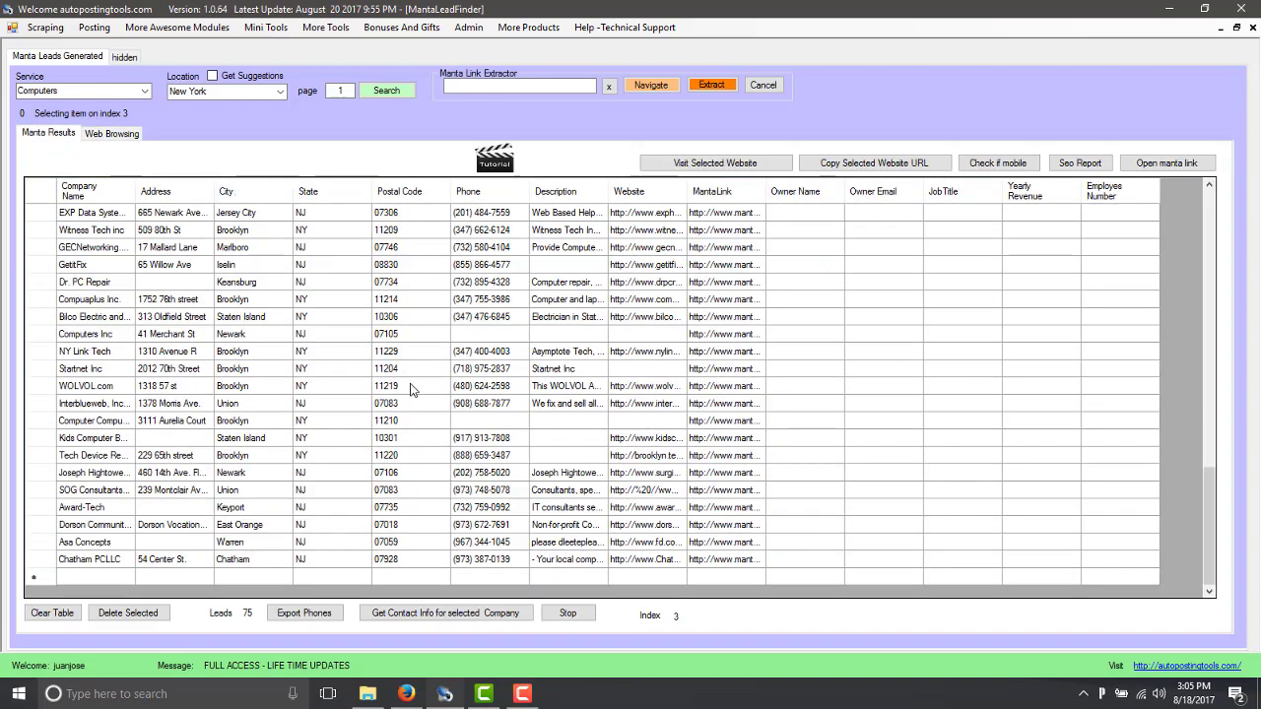